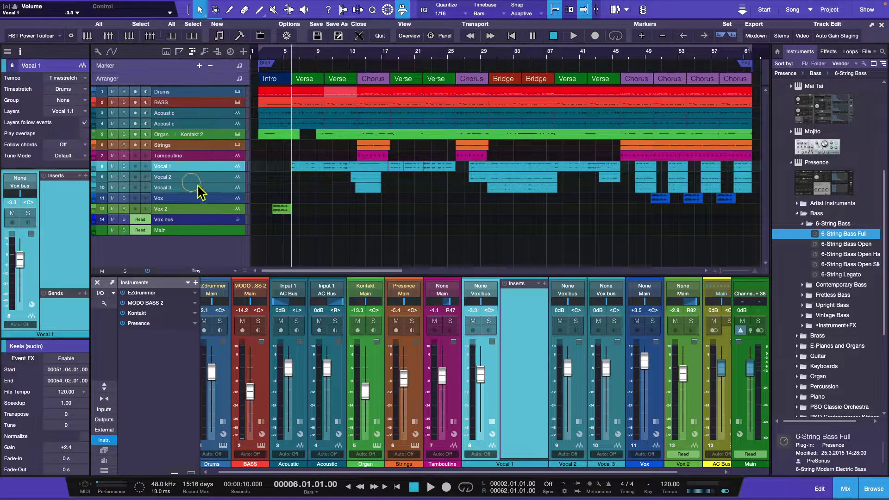
Set the arrangement's track height to Normal and enlarge the Vocal 1 track
{"action": "left_click", "coordinate": [677, 263]}
{"action": "left_click", "coordinate": [670, 290]}
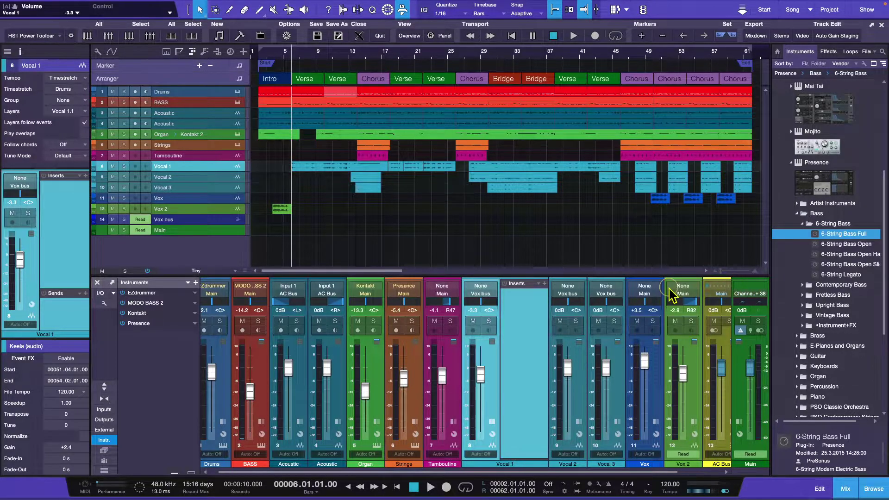
{"action": "mouse_move", "coordinate": [245, 273]}
{"action": "left_mouse_down"}
{"action": "mouse_move", "coordinate": [244, 314]}
{"action": "mouse_move", "coordinate": [244, 273]}
{"action": "left_mouse_up"}
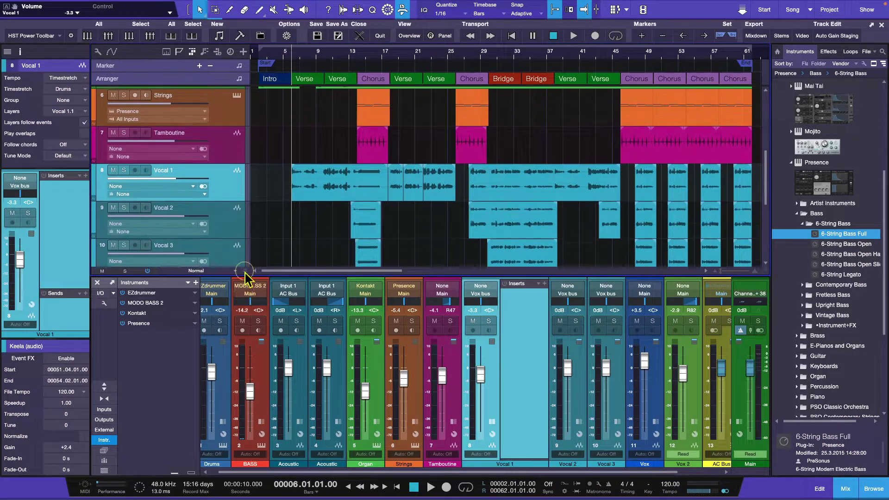
{"action": "scroll", "coordinate": [359, 230], "scroll_direction": "down", "scroll_amount": 5}
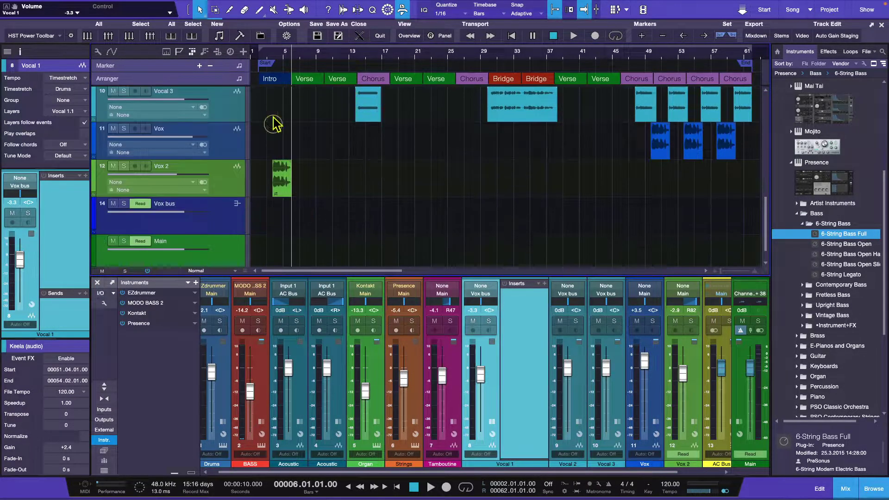
{"action": "scroll", "coordinate": [324, 166], "scroll_direction": "up", "scroll_amount": 4}
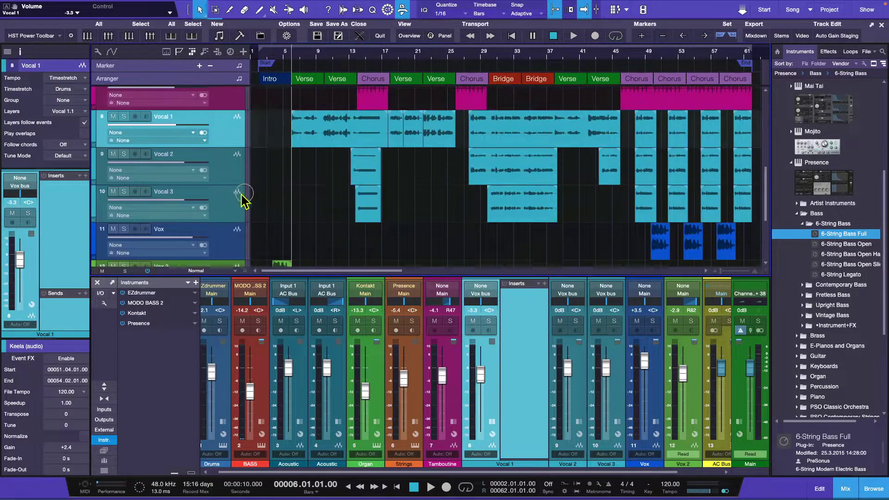
{"action": "left_click_drag", "start_coordinate": [199, 147], "coordinate": [227, 162]}
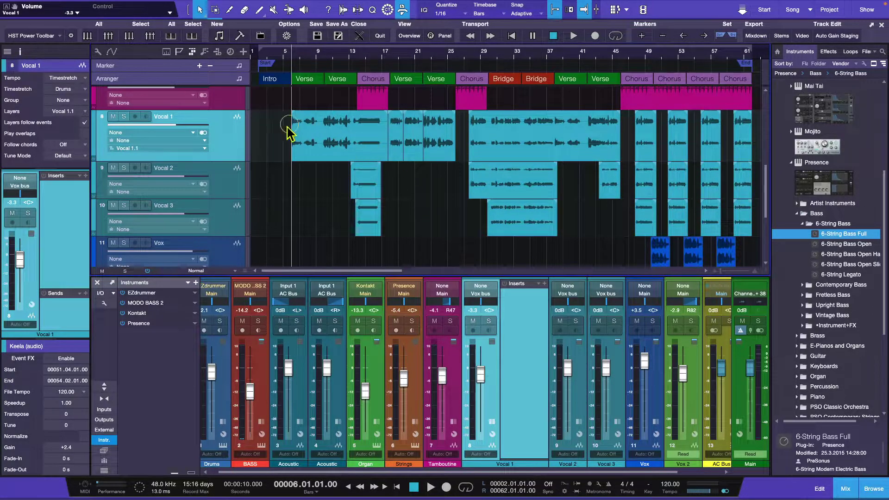
Select the Vocal 1 events across the first verses and chorus, view them in the audio editor, and return to the mixer
{"action": "left_click_drag", "start_coordinate": [278, 137], "coordinate": [467, 141]}
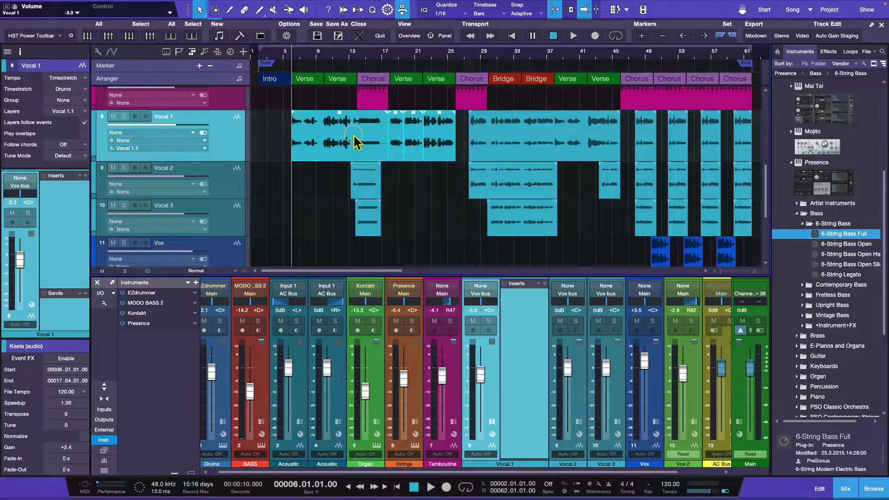
{"action": "double_click", "coordinate": [354, 141]}
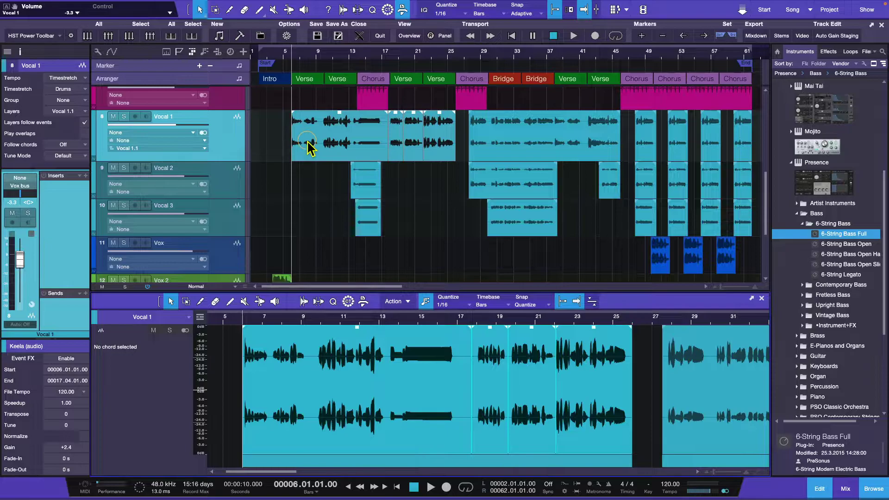
{"action": "left_click", "coordinate": [846, 489]}
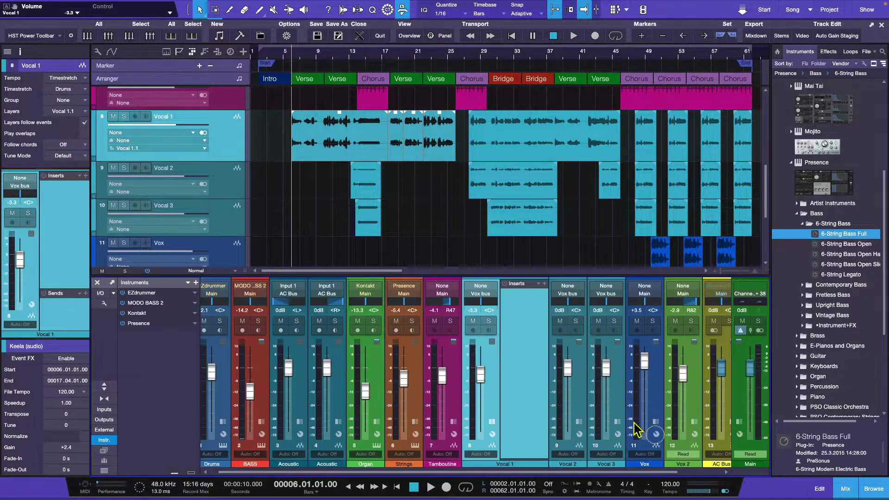
Collapse and re-expand the Vocal 1 mixer channel, and reveal its Sends area below the Inserts
{"action": "left_click", "coordinate": [491, 422]}
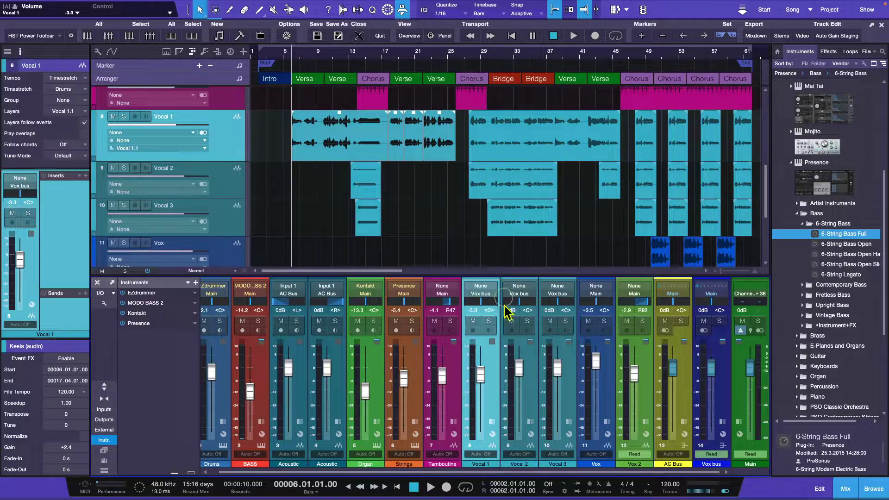
{"action": "left_click", "coordinate": [493, 422]}
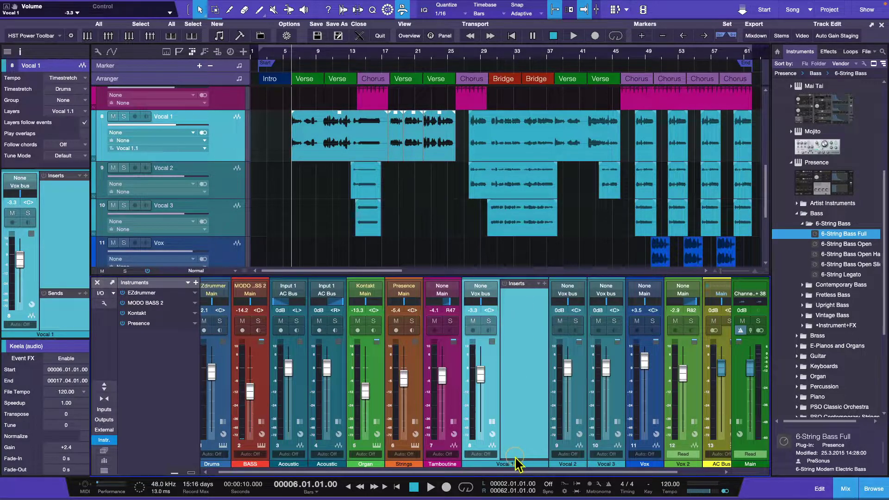
{"action": "left_click_drag", "start_coordinate": [517, 456], "coordinate": [517, 403]}
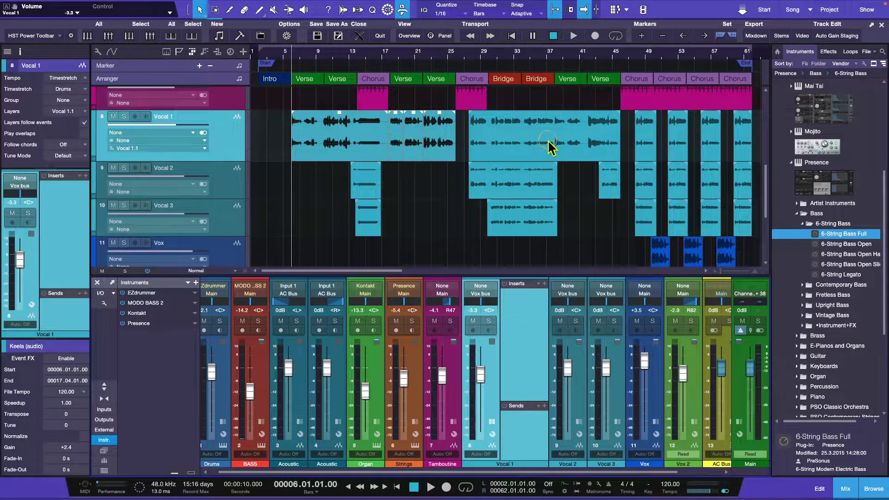
Switch the Vocal 1 track to mono and back to stereo
{"action": "left_click", "coordinate": [203, 133]}
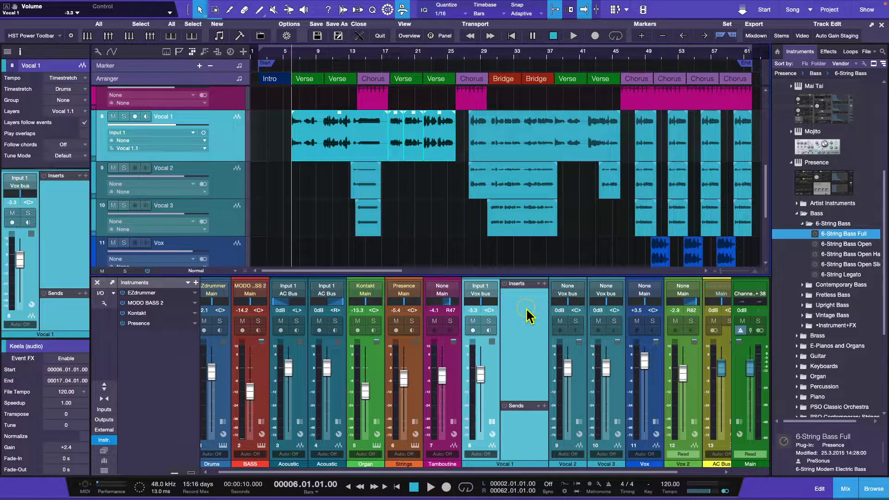
{"action": "left_click", "coordinate": [204, 133]}
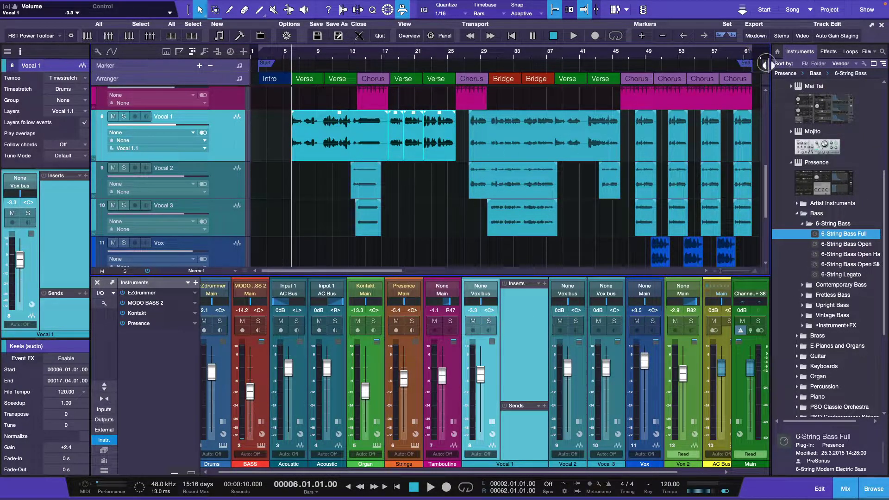
Show the effects library and look through the plug-ins in the PreSonus folder
{"action": "left_click", "coordinate": [829, 52]}
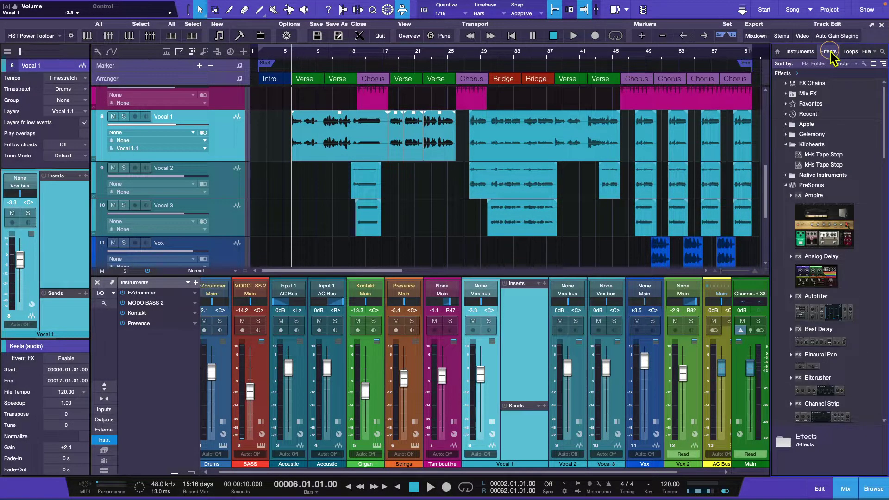
{"action": "scroll", "coordinate": [829, 204], "scroll_direction": "down", "scroll_amount": 5}
{"action": "scroll", "coordinate": [836, 232], "scroll_direction": "up", "scroll_amount": 5}
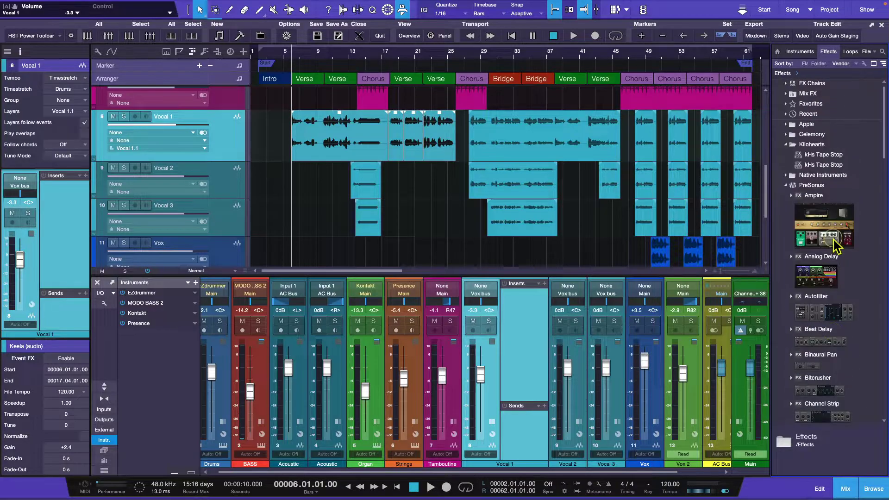
{"action": "left_click", "coordinate": [786, 186]}
{"action": "left_click", "coordinate": [786, 185]}
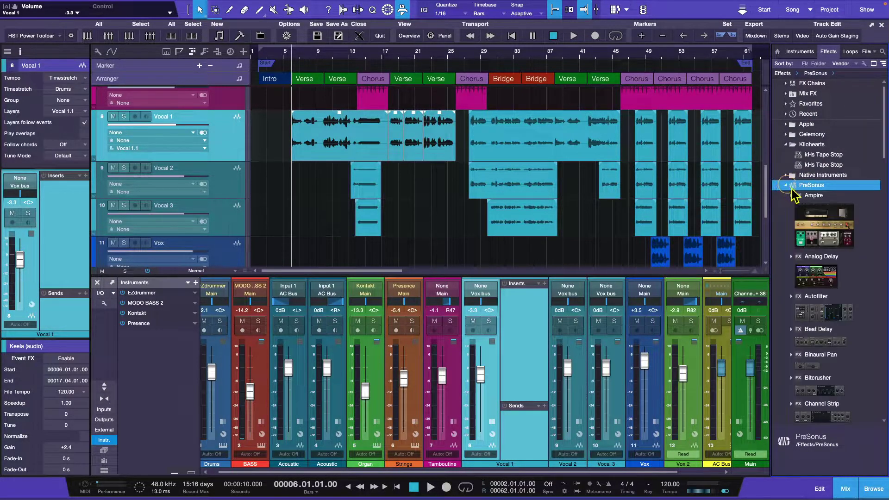
{"action": "scroll", "coordinate": [836, 250], "scroll_direction": "down", "scroll_amount": 2}
{"action": "scroll", "coordinate": [839, 260], "scroll_direction": "down", "scroll_amount": 10}
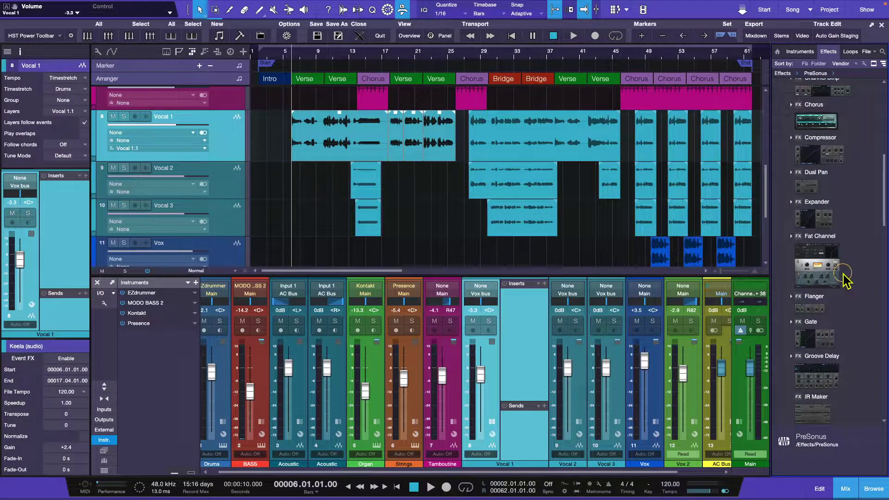
{"action": "scroll", "coordinate": [851, 265], "scroll_direction": "down", "scroll_amount": 5}
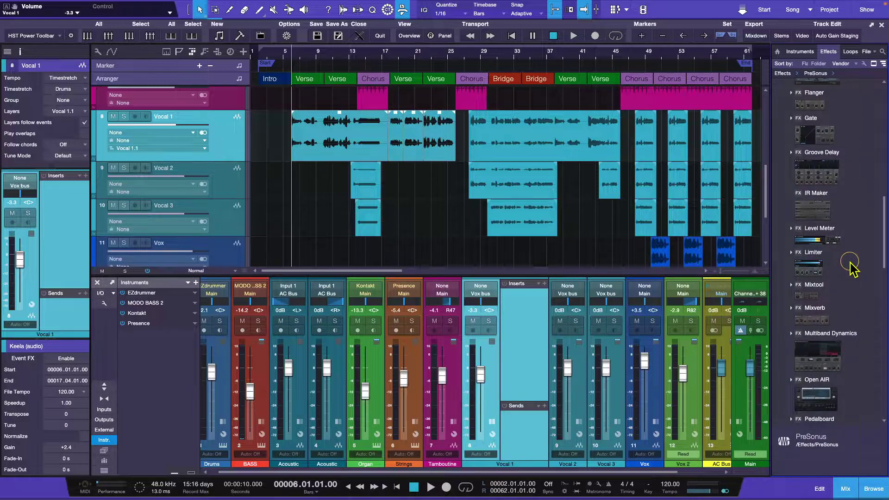
{"action": "scroll", "coordinate": [851, 265], "scroll_direction": "up", "scroll_amount": 15}
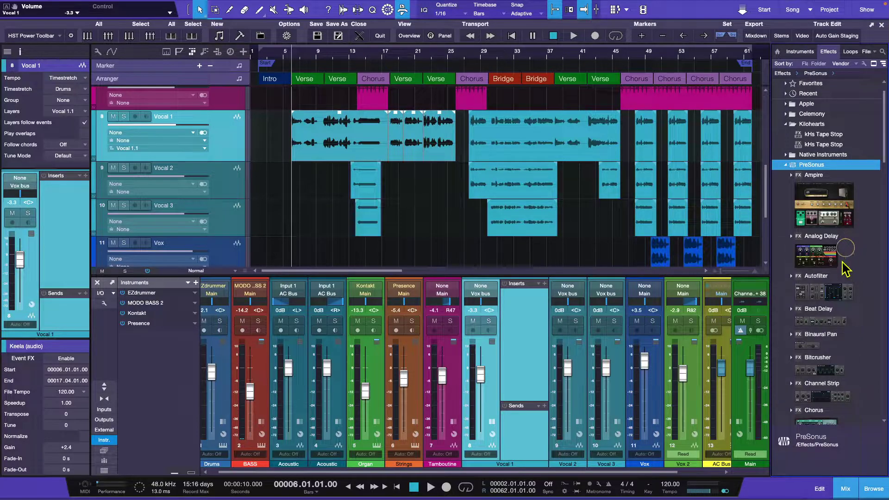
{"action": "scroll", "coordinate": [841, 339], "scroll_direction": "down", "scroll_amount": 6}
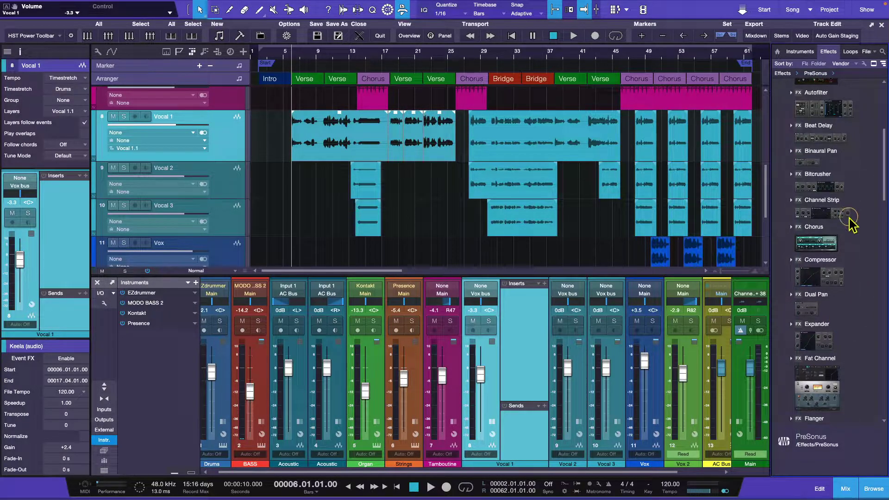
{"action": "scroll", "coordinate": [852, 220], "scroll_direction": "up", "scroll_amount": 7}
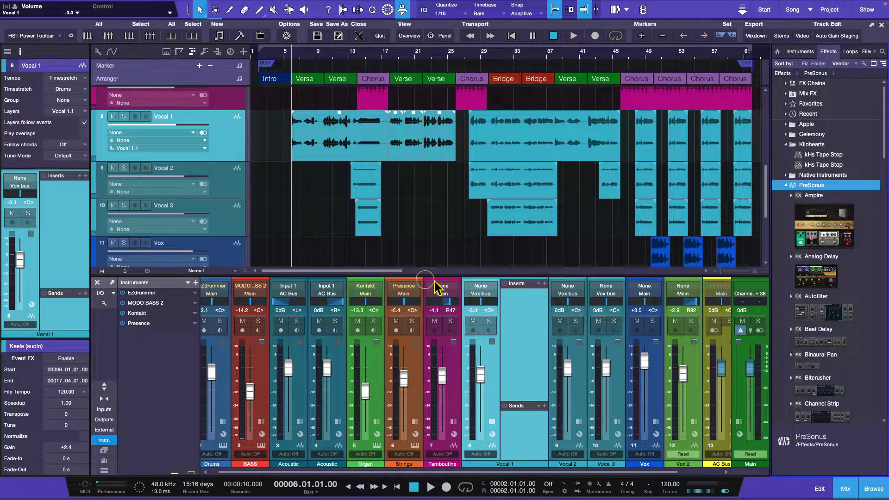
Listen to the full mix from bar 6, and solo the Vocal 1 track to hear it alone
{"action": "key", "text": "space"}
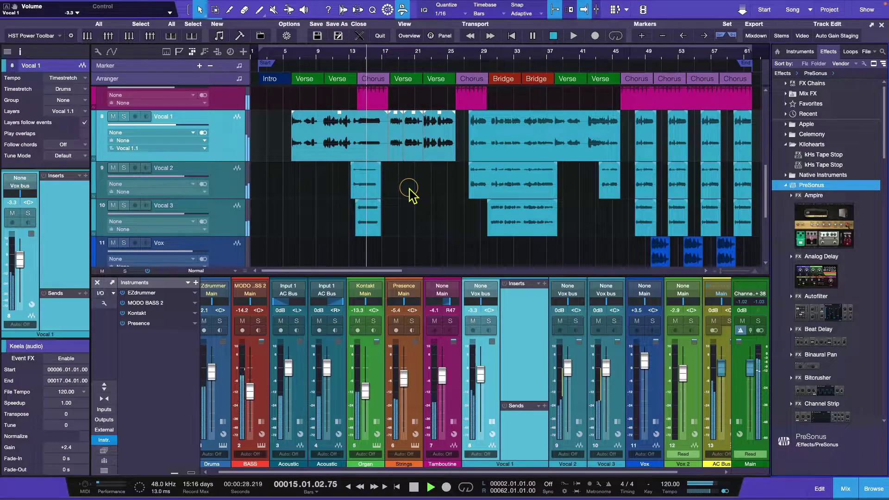
{"action": "key", "text": "space"}
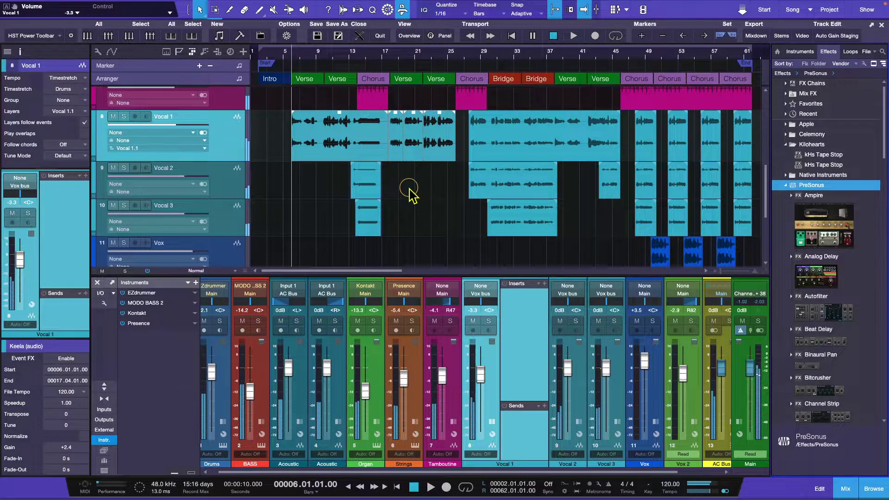
{"action": "left_click", "coordinate": [125, 117]}
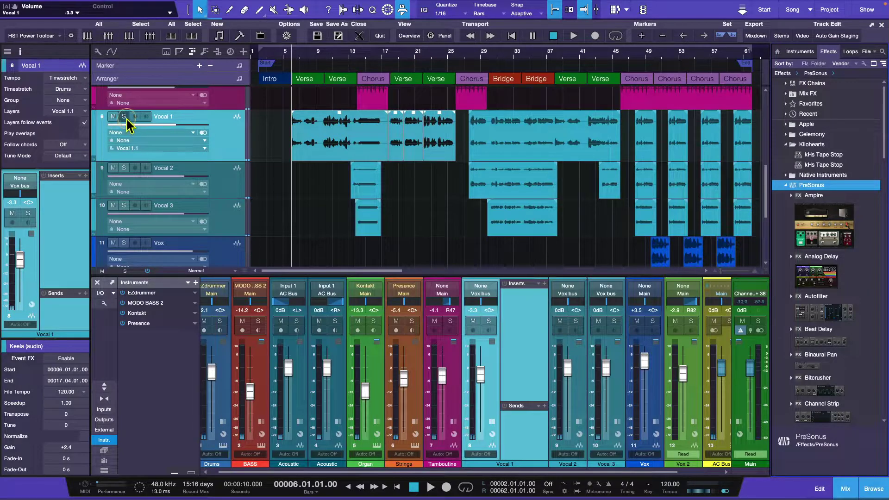
{"action": "left_click", "coordinate": [337, 155]}
{"action": "key", "text": "space"}
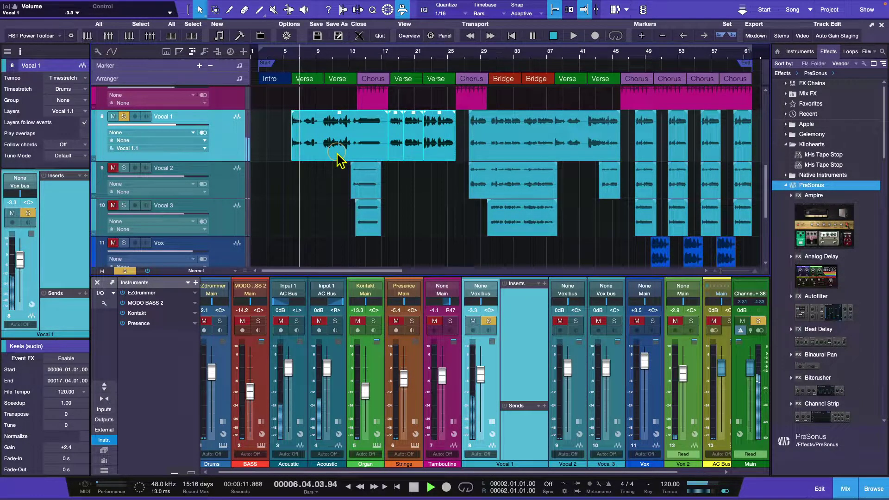
{"action": "key", "text": "space"}
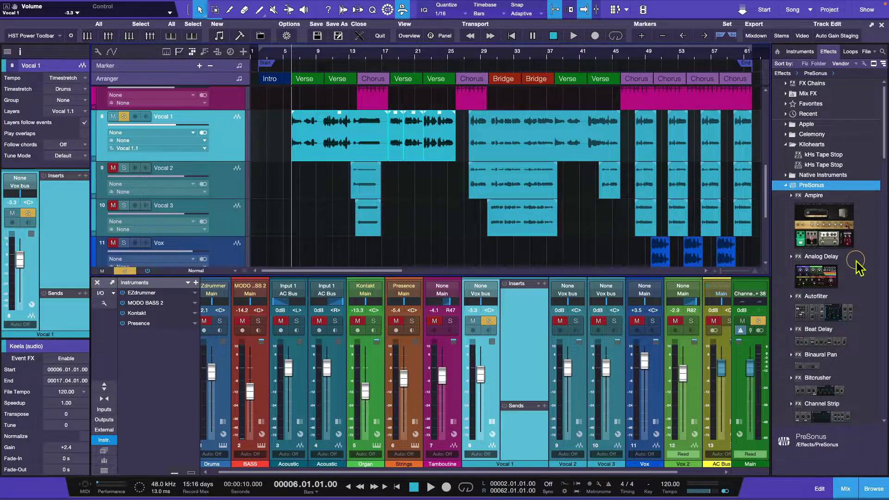
Find the Mixverb reverb among the PreSonus effects and expand its list of presets
{"action": "scroll", "coordinate": [848, 283], "scroll_direction": "down", "scroll_amount": 2}
{"action": "scroll", "coordinate": [847, 285], "scroll_direction": "down", "scroll_amount": 4}
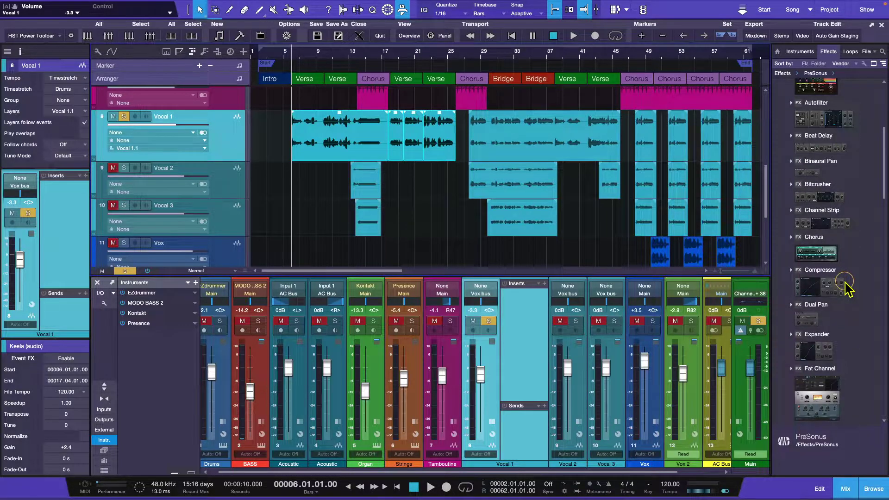
{"action": "scroll", "coordinate": [848, 287], "scroll_direction": "down", "scroll_amount": 5}
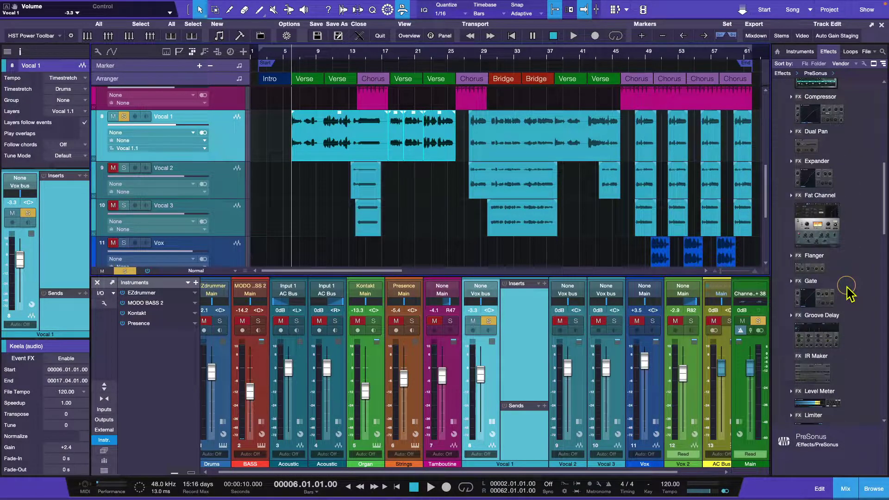
{"action": "scroll", "coordinate": [848, 289], "scroll_direction": "down", "scroll_amount": 7}
{"action": "scroll", "coordinate": [850, 297], "scroll_direction": "up", "scroll_amount": 7}
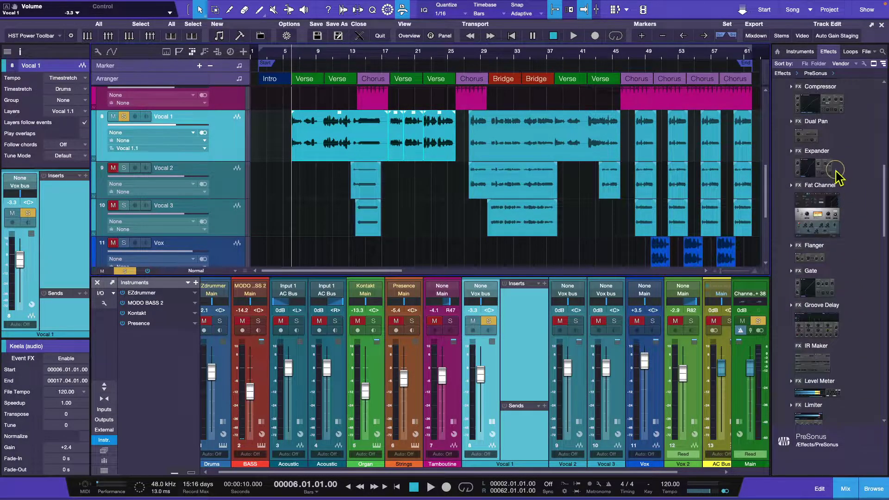
{"action": "scroll", "coordinate": [845, 368], "scroll_direction": "down", "scroll_amount": 1}
{"action": "scroll", "coordinate": [843, 366], "scroll_direction": "down", "scroll_amount": 1}
{"action": "left_click", "coordinate": [808, 394]}
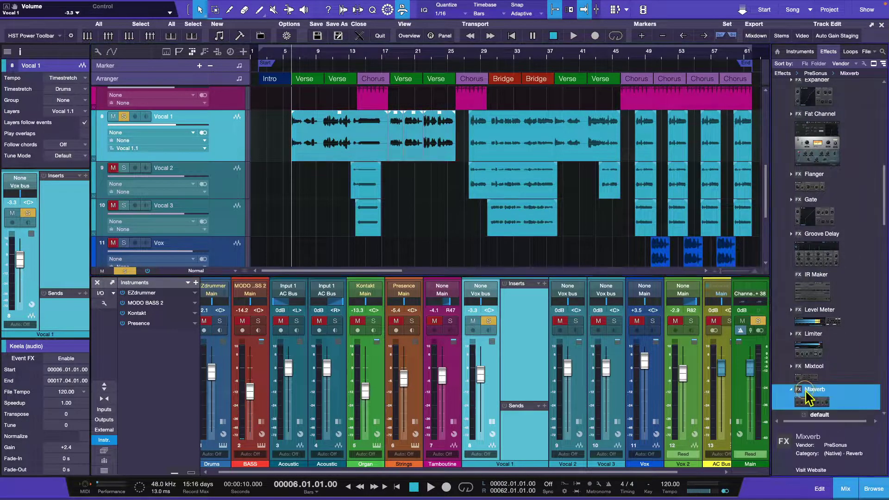
{"action": "scroll", "coordinate": [852, 290], "scroll_direction": "down", "scroll_amount": 5}
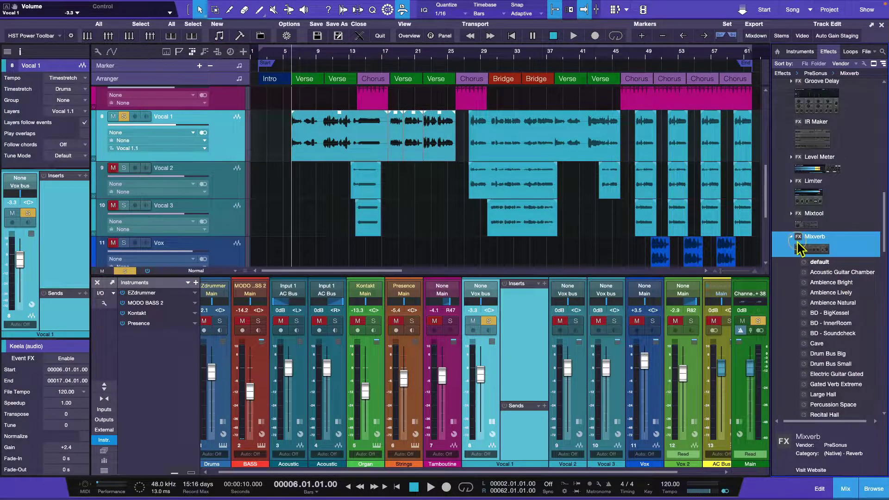
{"action": "left_click", "coordinate": [791, 238]}
{"action": "left_click", "coordinate": [825, 239]}
{"action": "left_click", "coordinate": [792, 239]}
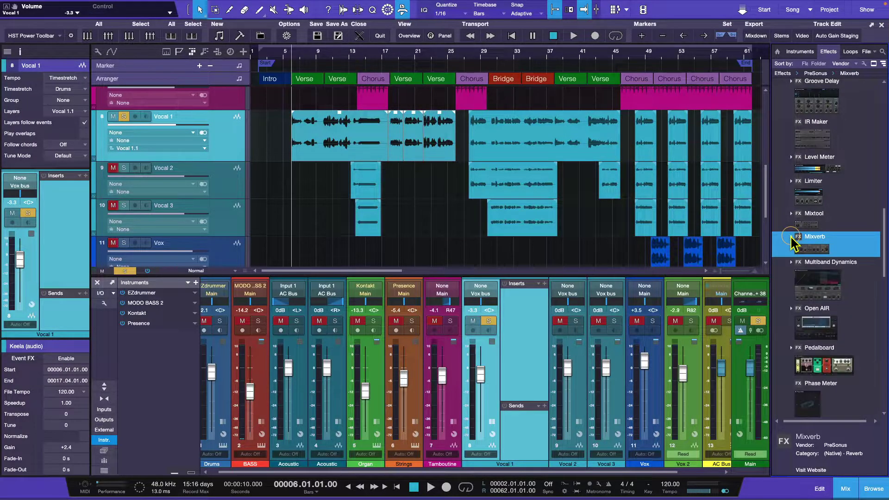
{"action": "left_click", "coordinate": [792, 237]}
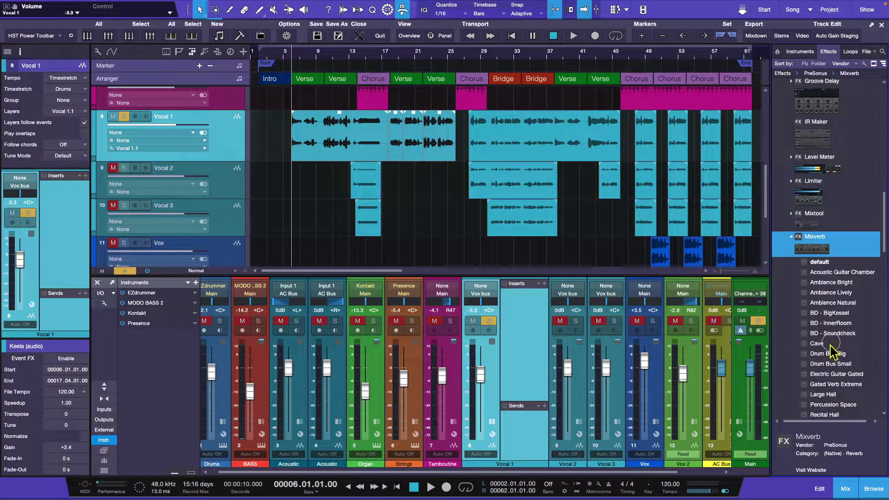
Insert the Mixverb effect with its default preset on the Vocal 1 channel
{"action": "scroll", "coordinate": [825, 375], "scroll_direction": "up", "scroll_amount": 2}
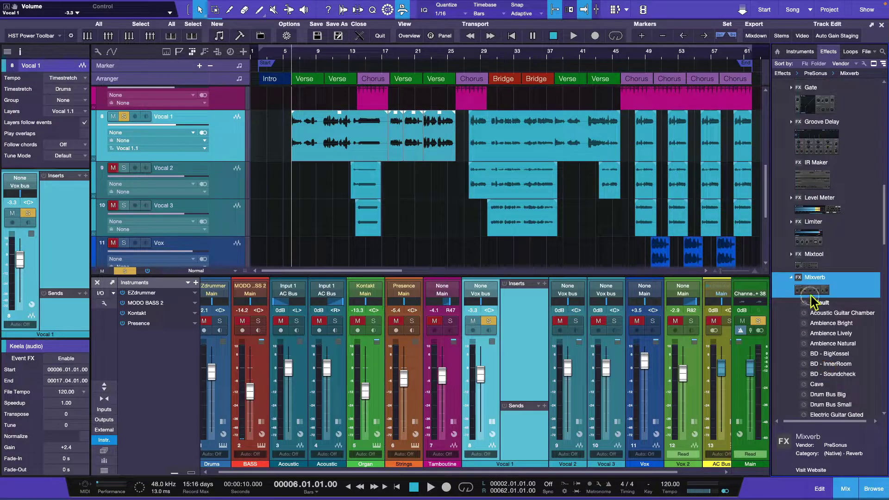
{"action": "left_click", "coordinate": [811, 290]}
{"action": "left_click_drag", "start_coordinate": [814, 290], "coordinate": [519, 315]}
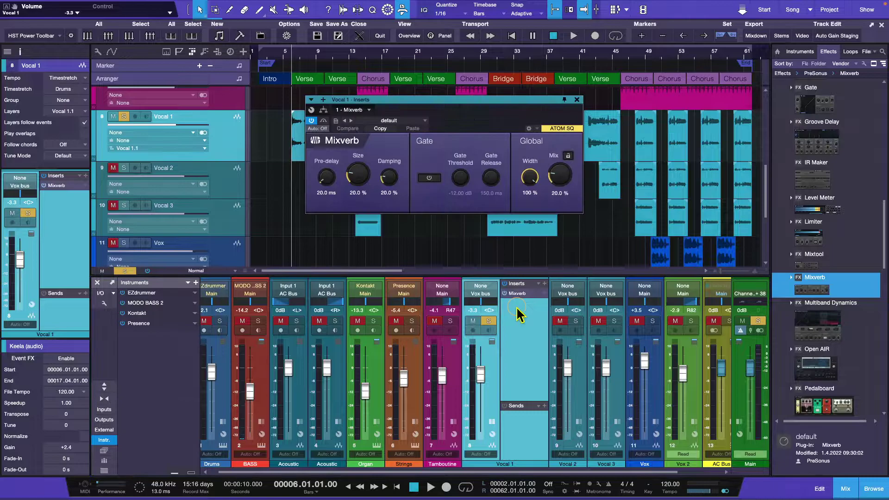
Close the Mixverb window and collapse the inserts and sends of the Vocal 1 channel in the console
{"action": "left_click", "coordinate": [577, 100]}
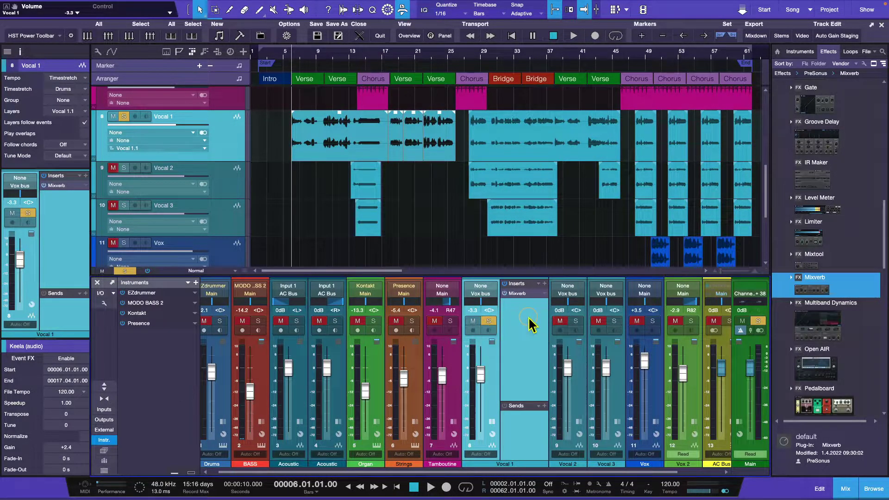
{"action": "left_click", "coordinate": [492, 422]}
{"action": "left_click", "coordinate": [493, 422]}
{"action": "left_click", "coordinate": [492, 422]}
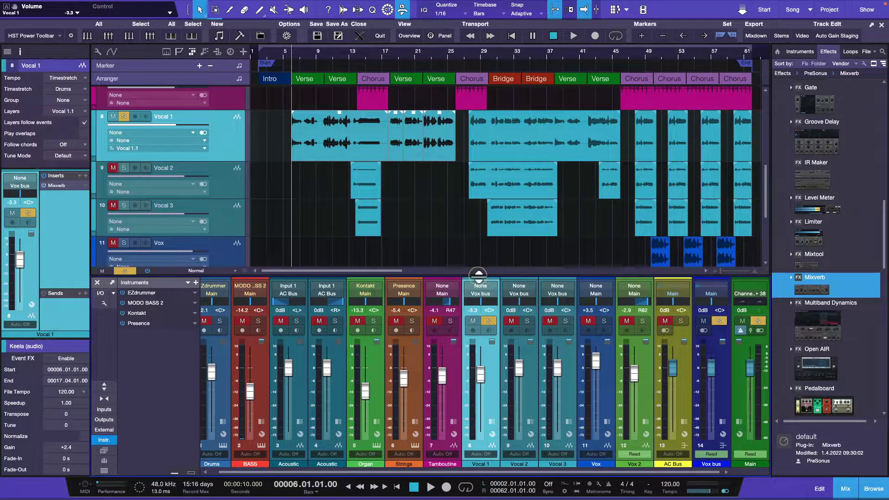
Reduce the console's height and switch it to the large view with inserts above every channel, then back to the small view
{"action": "left_click_drag", "start_coordinate": [479, 276], "coordinate": [480, 355]}
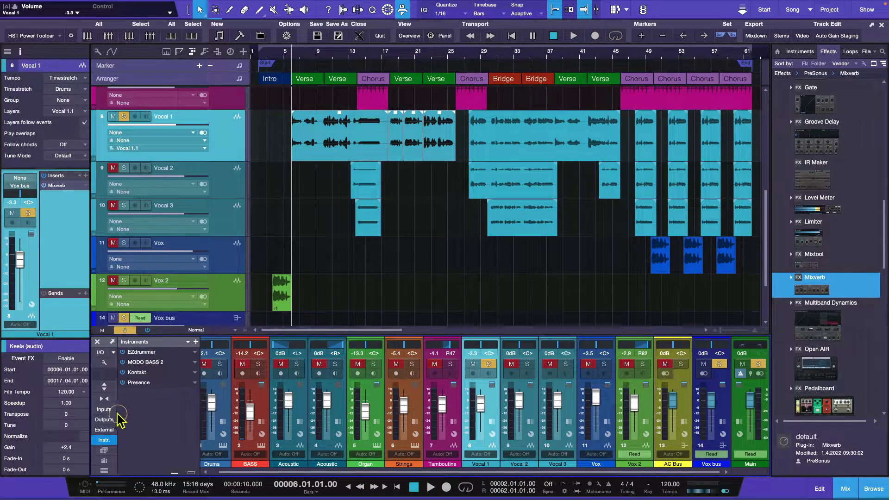
{"action": "left_click", "coordinate": [105, 388]}
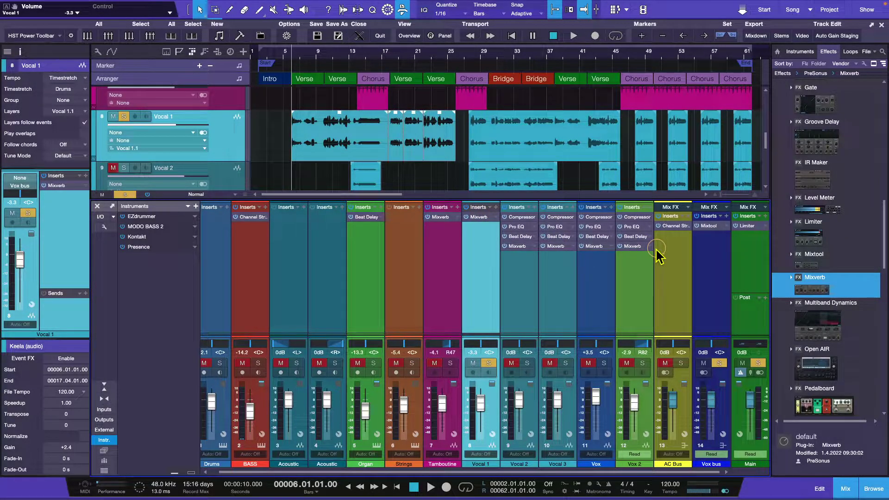
{"action": "left_click", "coordinate": [104, 398]}
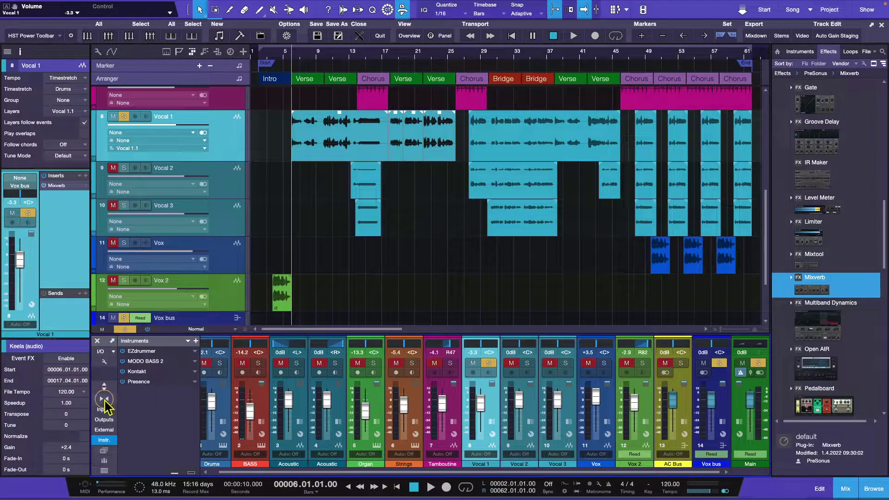
Expand the Vocal 1 channel's inserts in a taller console and reopen its Mixverb window, placed clear of the channel
{"action": "left_click", "coordinate": [492, 422]}
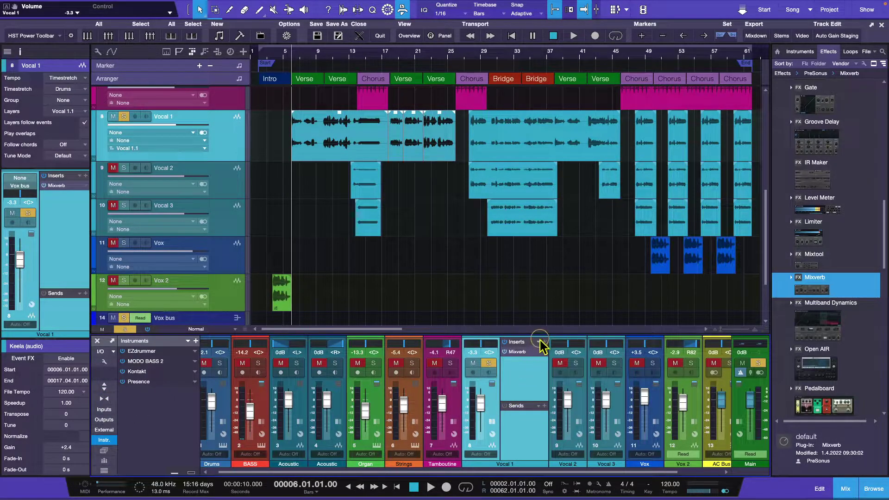
{"action": "left_click_drag", "start_coordinate": [540, 334], "coordinate": [540, 268]}
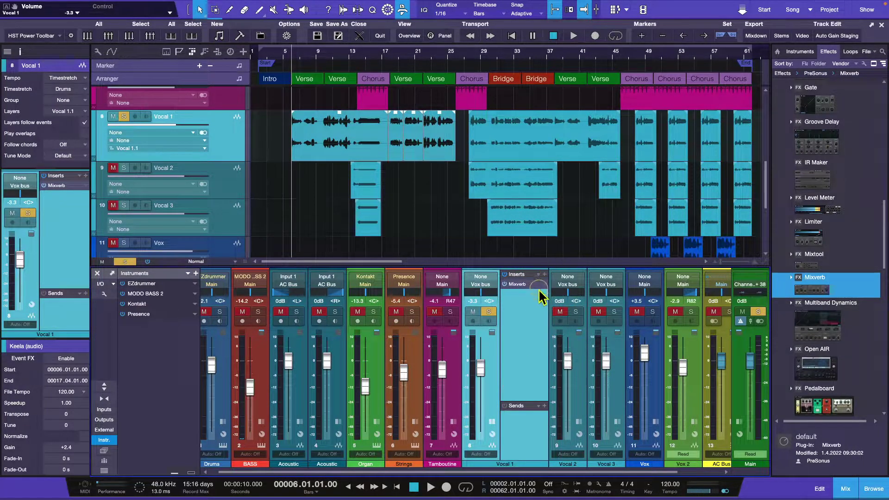
{"action": "left_click", "coordinate": [519, 284]}
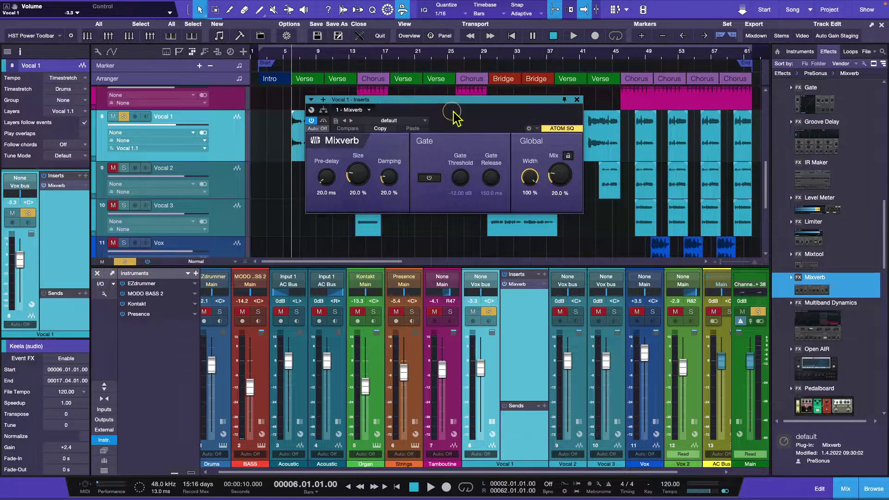
{"action": "left_click_drag", "start_coordinate": [460, 99], "coordinate": [273, 258]}
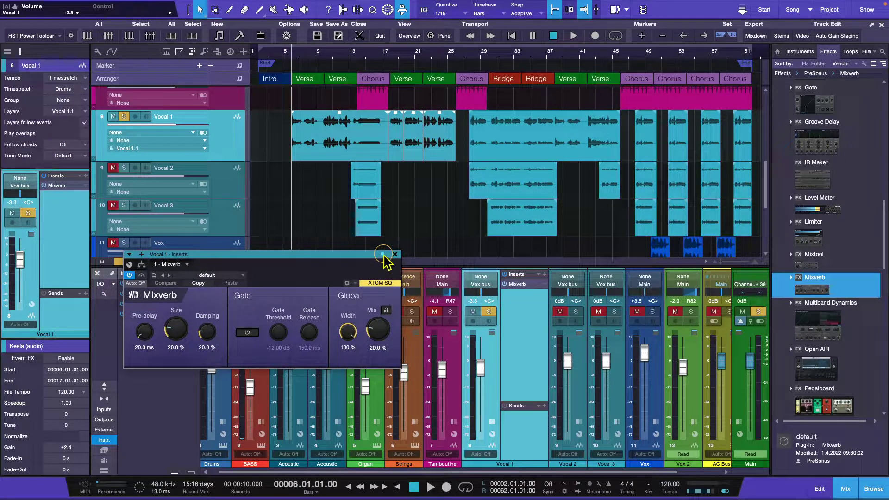
{"action": "left_click_drag", "start_coordinate": [347, 254], "coordinate": [335, 261]}
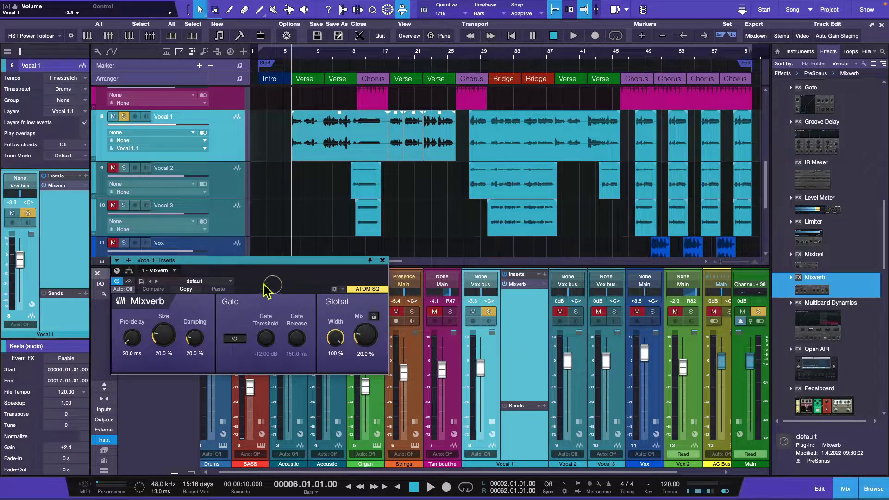
Listen to the soloed Vocal 1 from bar 6 with the default Mixverb preset
{"action": "key", "text": "space"}
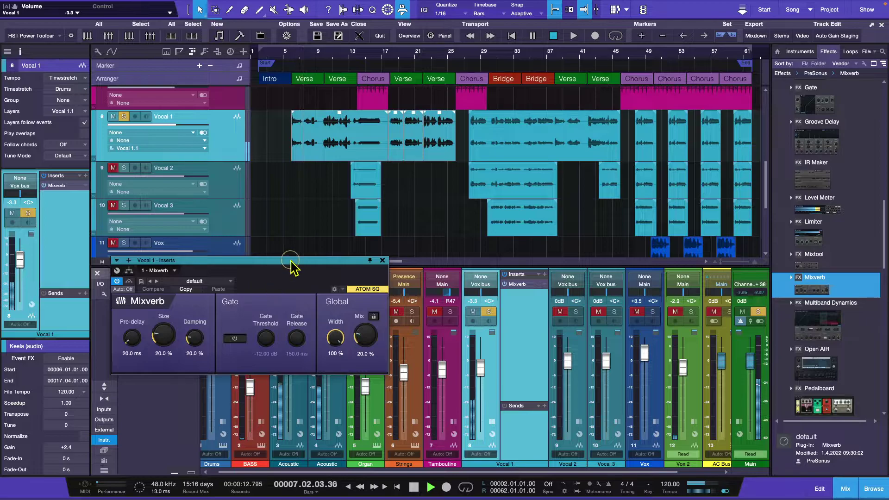
{"action": "left_click_drag", "start_coordinate": [297, 261], "coordinate": [351, 289]}
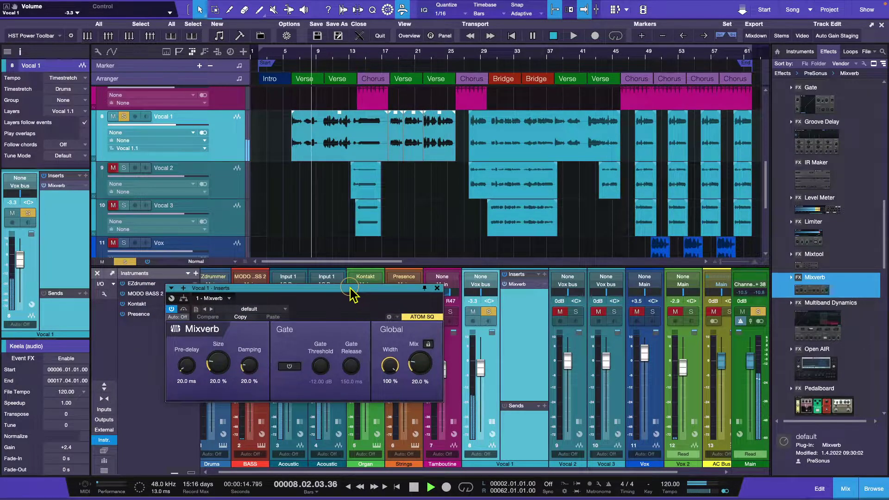
{"action": "key", "text": "space"}
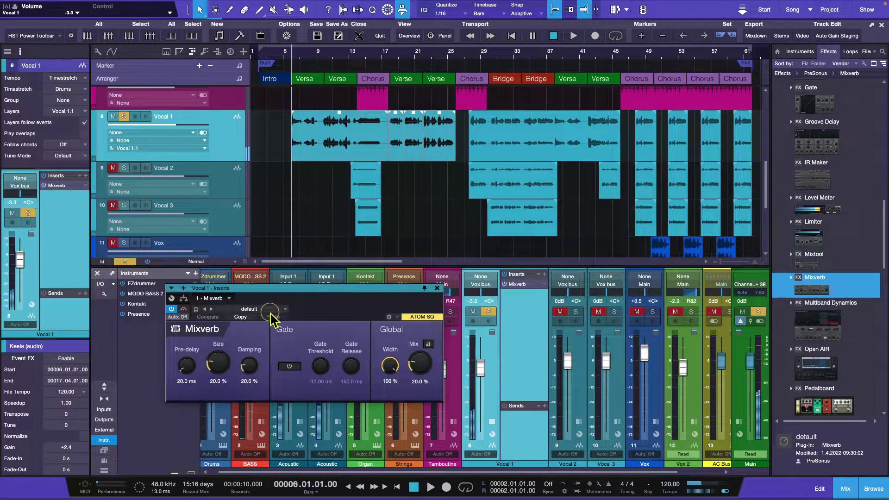
Load the Large Hall preset in Mixverb and listen to the soloed vocal with it
{"action": "left_click", "coordinate": [268, 309]}
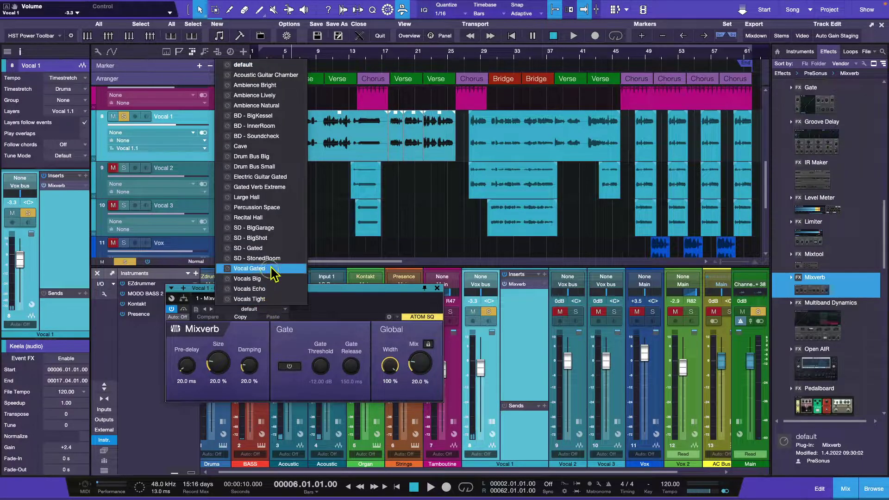
{"action": "left_click", "coordinate": [348, 312]}
{"action": "left_click", "coordinate": [268, 310]}
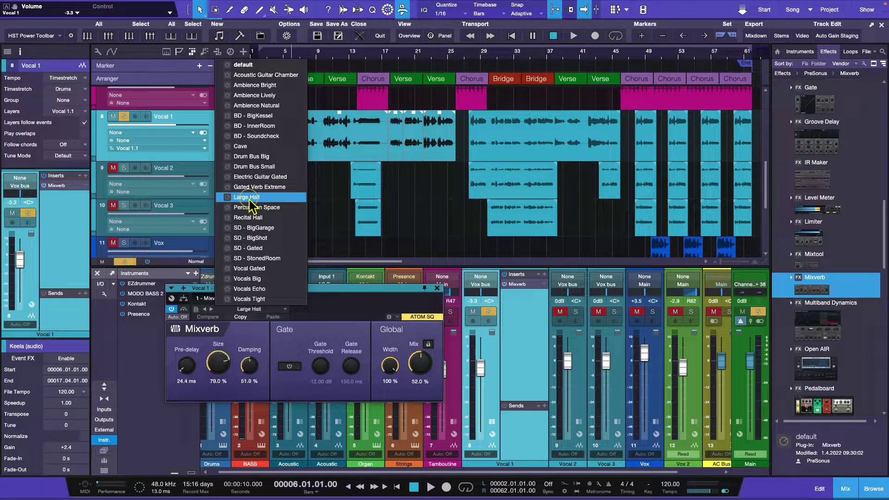
{"action": "key", "text": "space"}
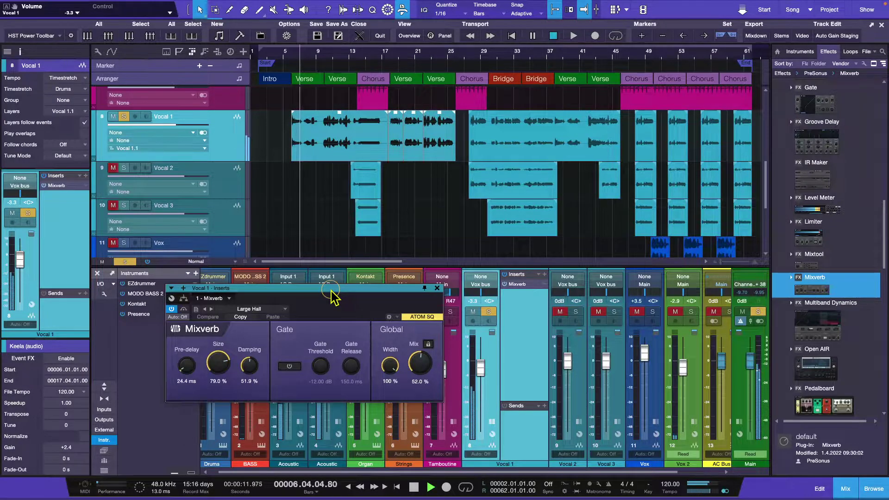
{"action": "key", "text": "space"}
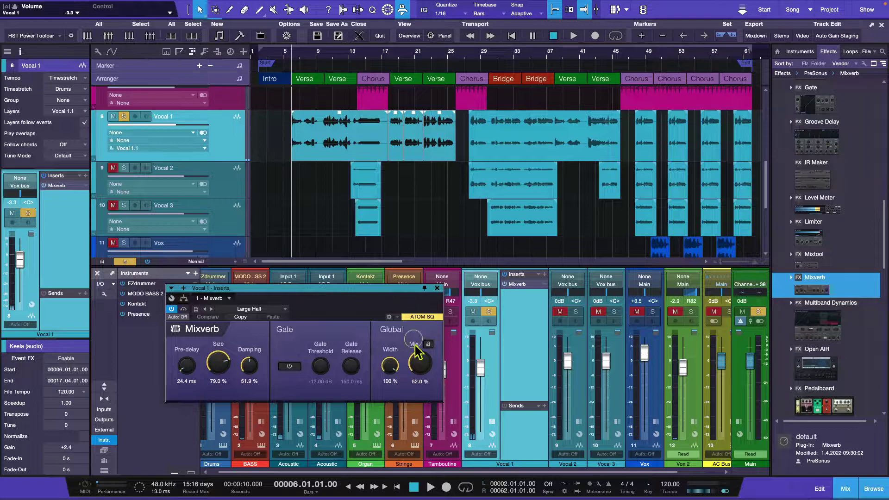
Lower the Mixverb mix to 15.0 %, play the vocal, and readjust the mix to 19.5 %
{"action": "left_click_drag", "start_coordinate": [420, 369], "coordinate": [419, 397]}
{"action": "key", "text": "space"}
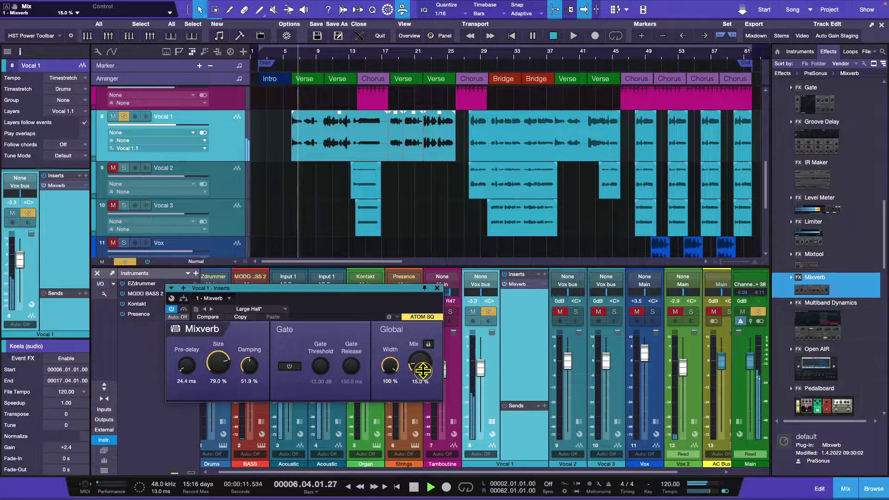
{"action": "left_click_drag", "start_coordinate": [422, 368], "coordinate": [426, 376]}
{"action": "key", "text": "space"}
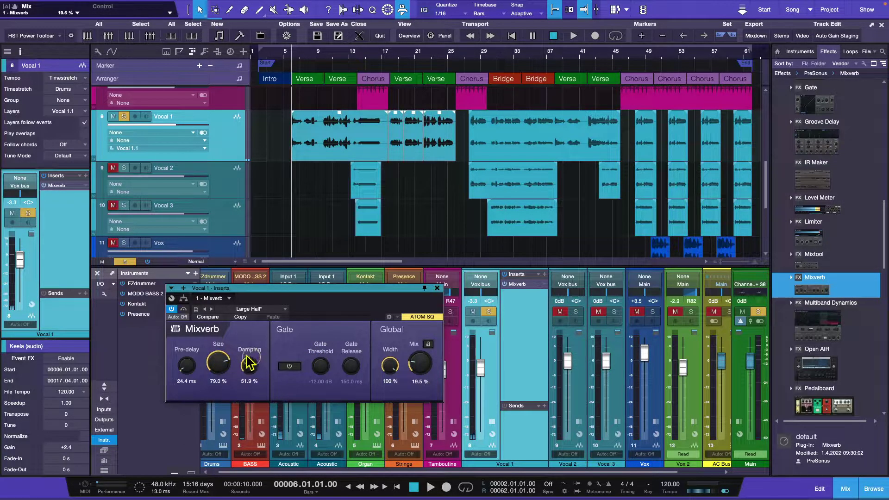
Reduce the Mixverb damping to 9.4 % and the mix to 18.0 % while listening to the vocal
{"action": "left_click_drag", "start_coordinate": [252, 370], "coordinate": [257, 407]}
{"action": "key", "text": "space"}
{"action": "left_click_drag", "start_coordinate": [261, 374], "coordinate": [257, 375]}
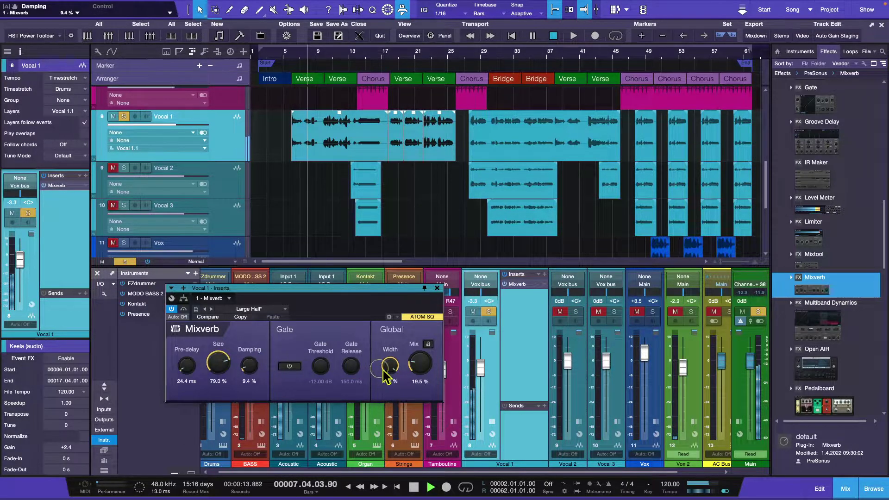
{"action": "left_click_drag", "start_coordinate": [419, 362], "coordinate": [420, 367]}
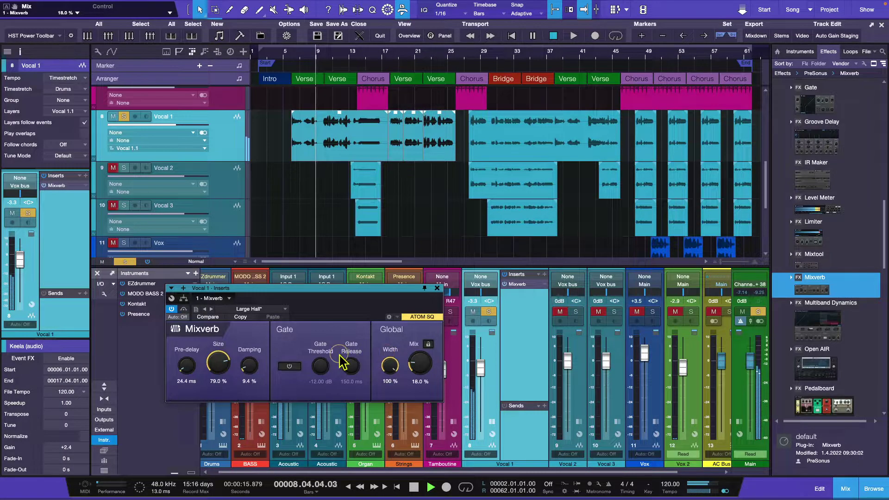
{"action": "key", "text": "space"}
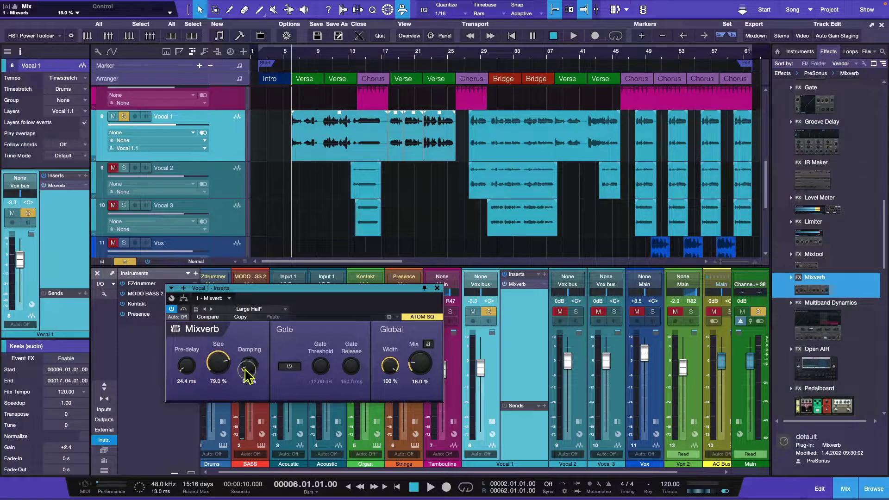
Raise the Mixverb pre-delay to 146.9 ms and lower the mix to 13.5 % while playing the vocal
{"action": "left_click_drag", "start_coordinate": [189, 351], "coordinate": [189, 338]}
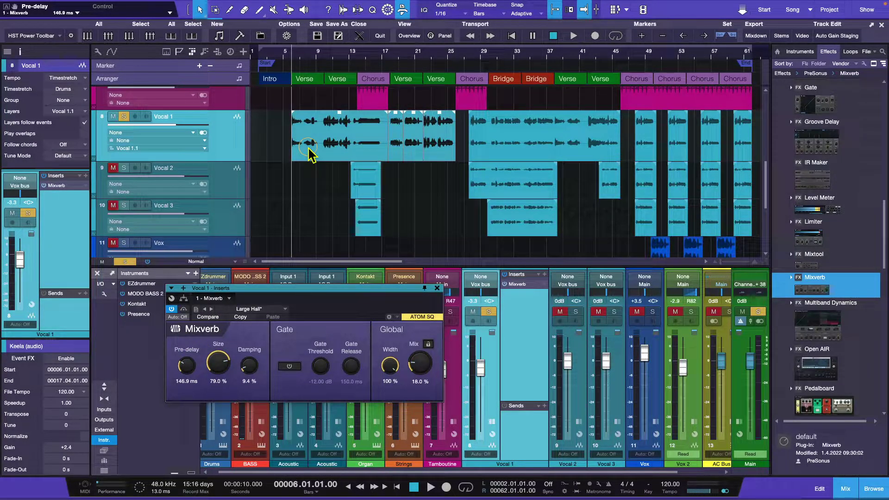
{"action": "key", "text": "space"}
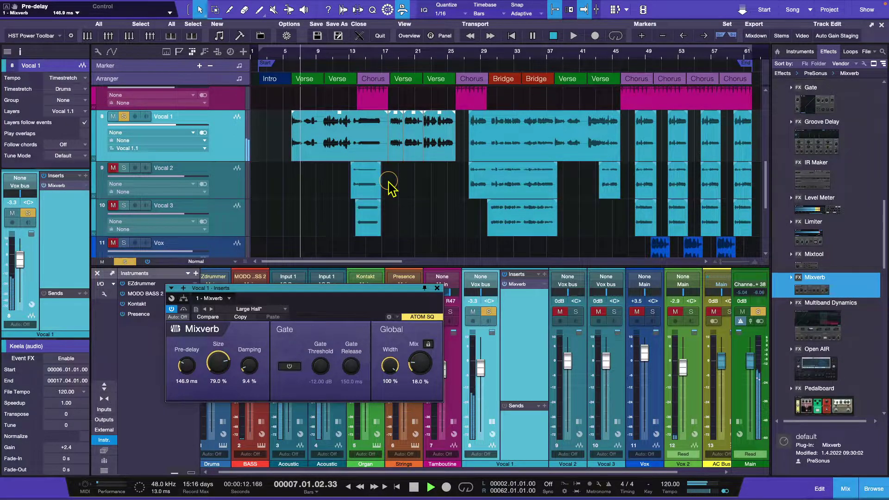
{"action": "left_click_drag", "start_coordinate": [424, 363], "coordinate": [423, 369]}
{"action": "key", "text": "space"}
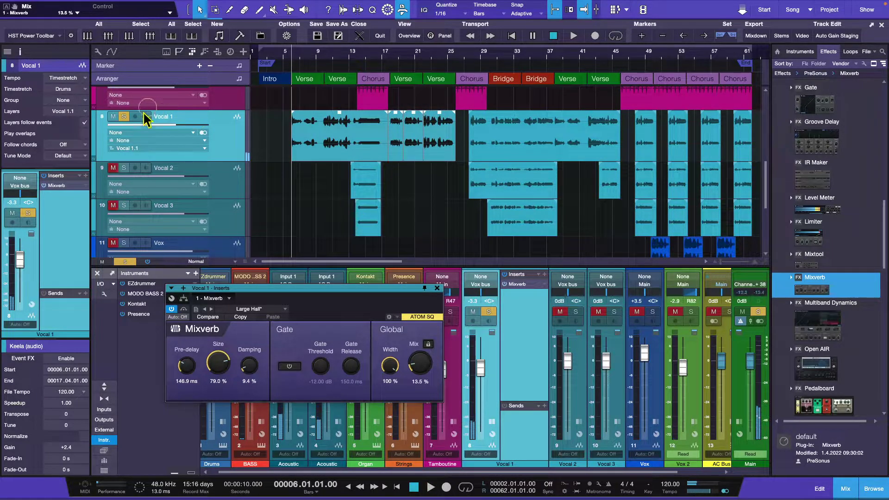
Turn off solo on Vocal 1 and reduce the Mixverb mix to 11.0 % while playing the full song
{"action": "left_click", "coordinate": [124, 117]}
{"action": "left_click", "coordinate": [364, 140]}
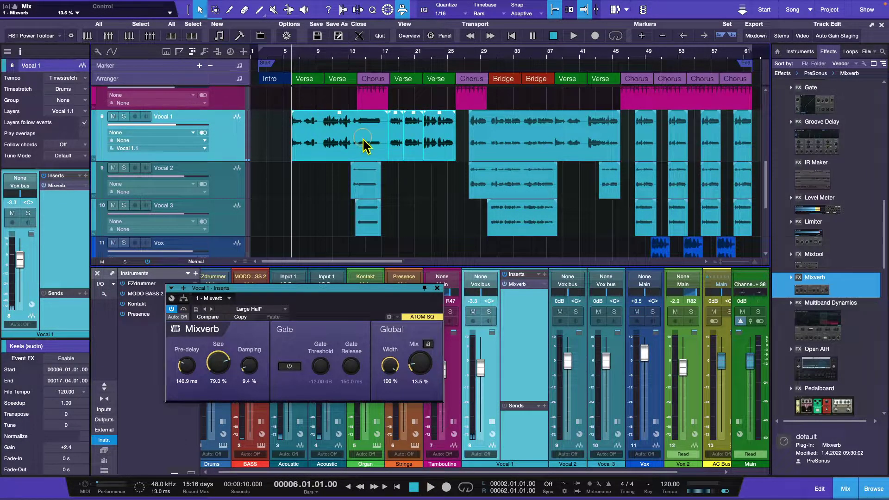
{"action": "key", "text": "space"}
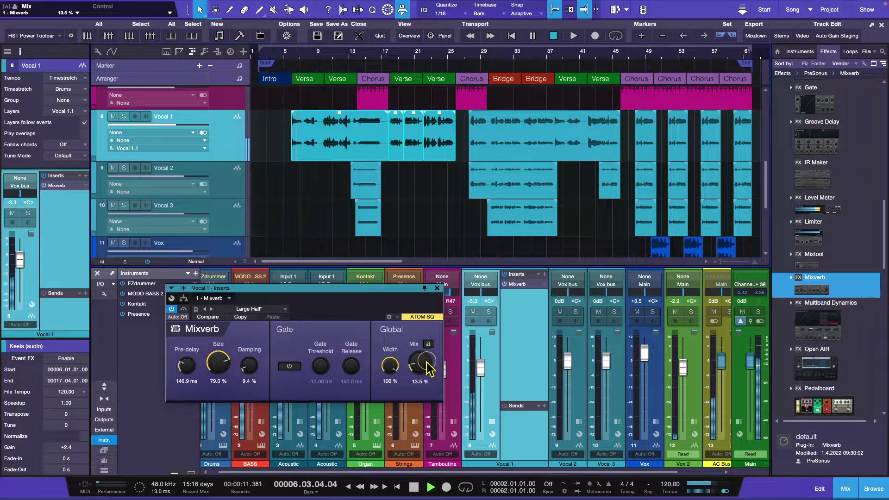
{"action": "mouse_move", "coordinate": [422, 368]}
{"action": "left_mouse_down"}
{"action": "mouse_move", "coordinate": [409, 361]}
{"action": "mouse_move", "coordinate": [446, 364]}
{"action": "mouse_move", "coordinate": [421, 366]}
{"action": "left_mouse_up"}
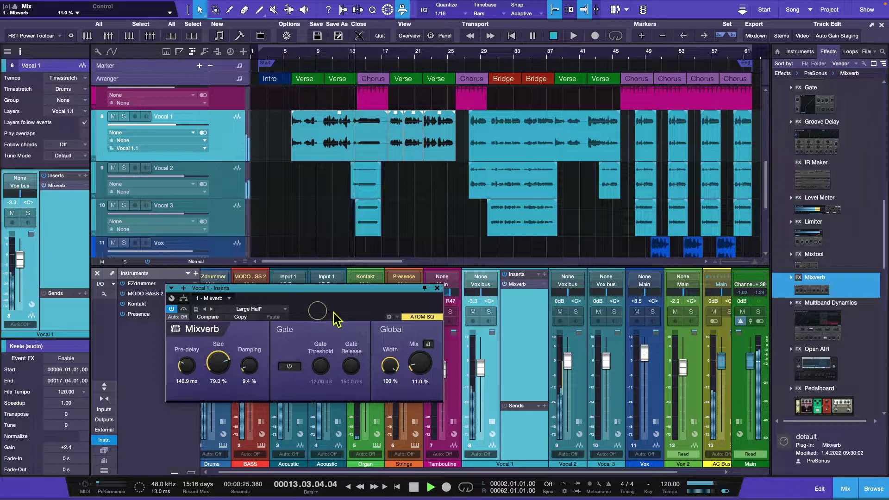
{"action": "key", "text": "space"}
Close the Mixverb window and briefly play the full mix from bar 6
{"action": "left_click", "coordinate": [437, 288]}
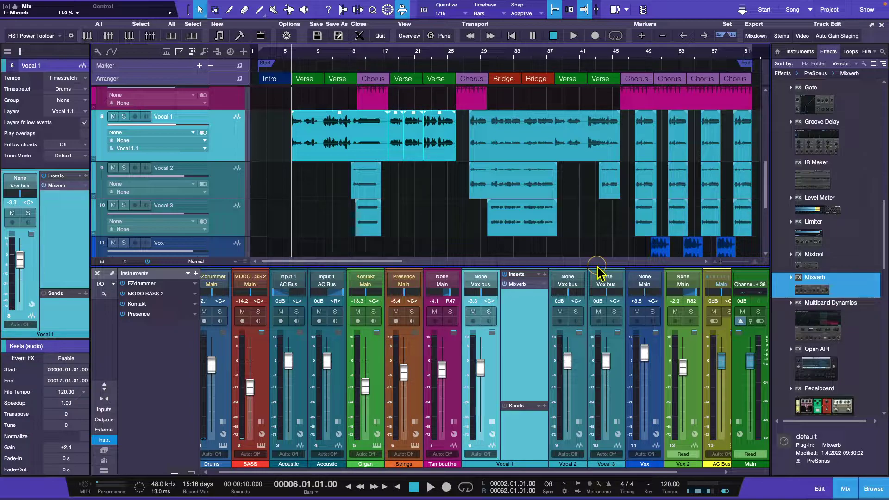
{"action": "key", "text": "space"}
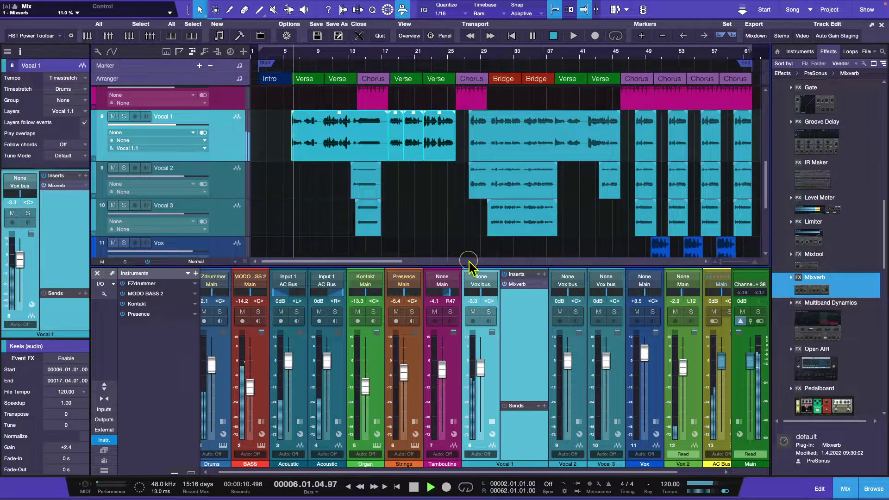
{"action": "key", "text": "space"}
Find Pro EQ among the PreSonus effects, insert it after Mixverb on Vocal 1, and move its window clear of the channel
{"action": "left_click", "coordinate": [836, 276]}
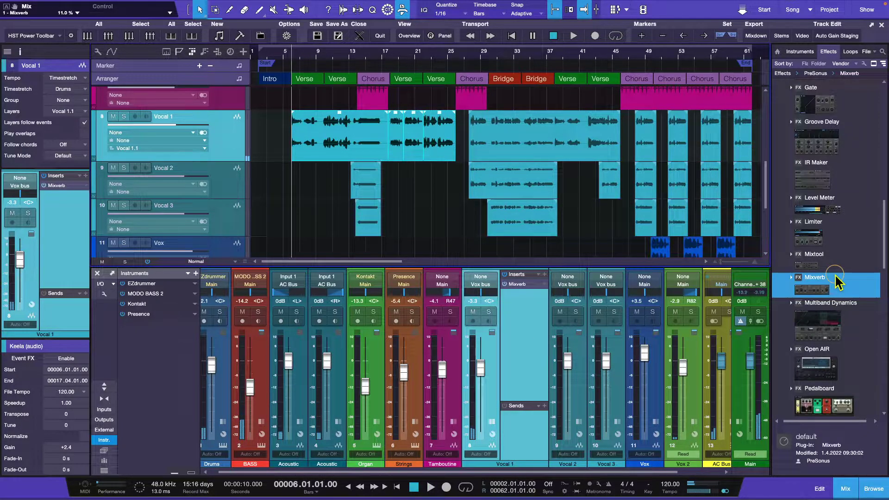
{"action": "scroll", "coordinate": [847, 275], "scroll_direction": "down", "scroll_amount": 5}
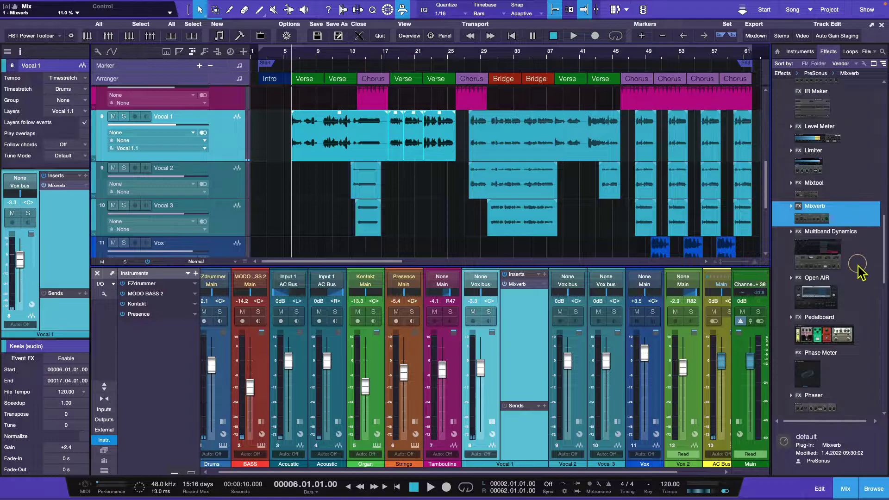
{"action": "scroll", "coordinate": [857, 277], "scroll_direction": "down", "scroll_amount": 5}
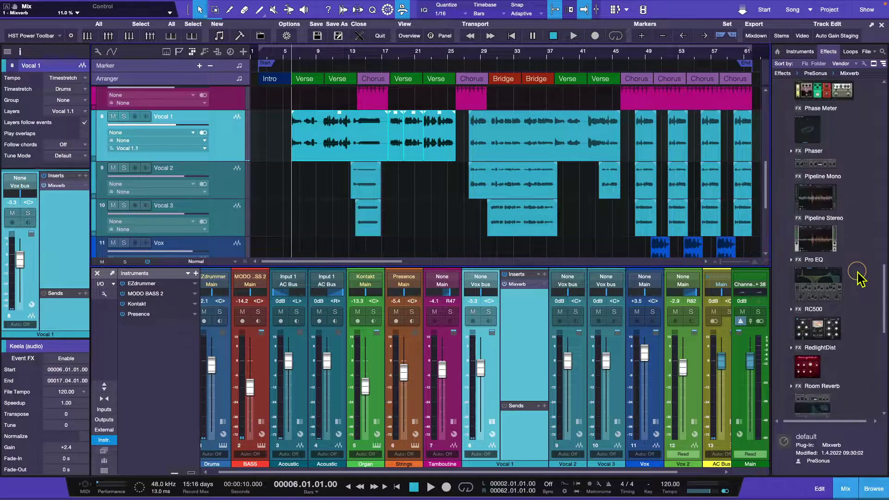
{"action": "left_click", "coordinate": [820, 284]}
{"action": "left_click_drag", "start_coordinate": [821, 290], "coordinate": [517, 323]}
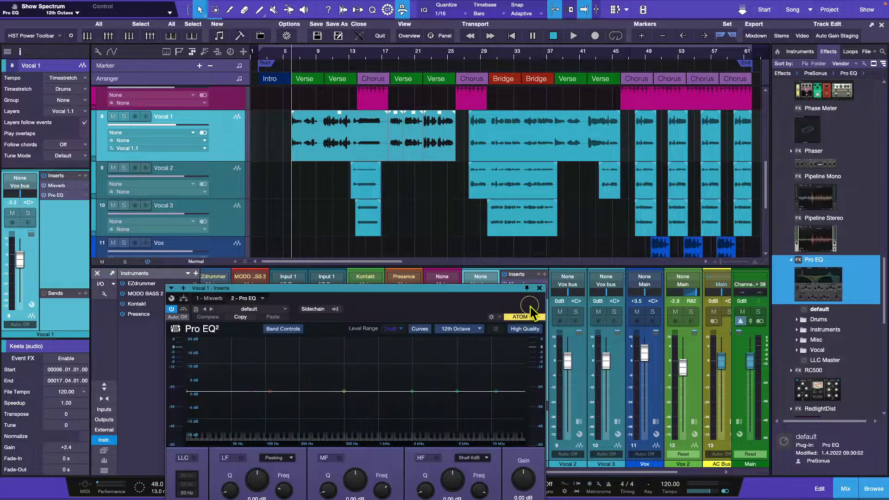
{"action": "left_click_drag", "start_coordinate": [482, 284], "coordinate": [383, 250]}
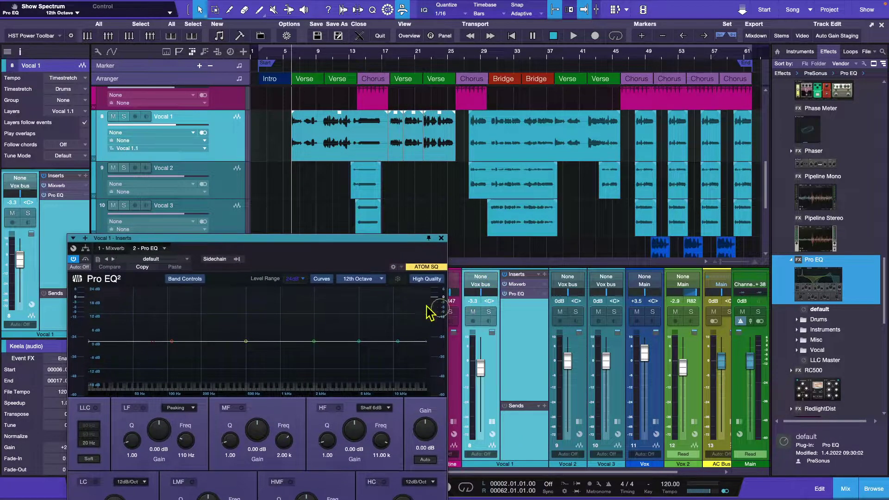
Move Pro EQ above Mixverb in Vocal 1's insert chain and shift its window clear of the track list
{"action": "left_click_drag", "start_coordinate": [314, 240], "coordinate": [320, 175]}
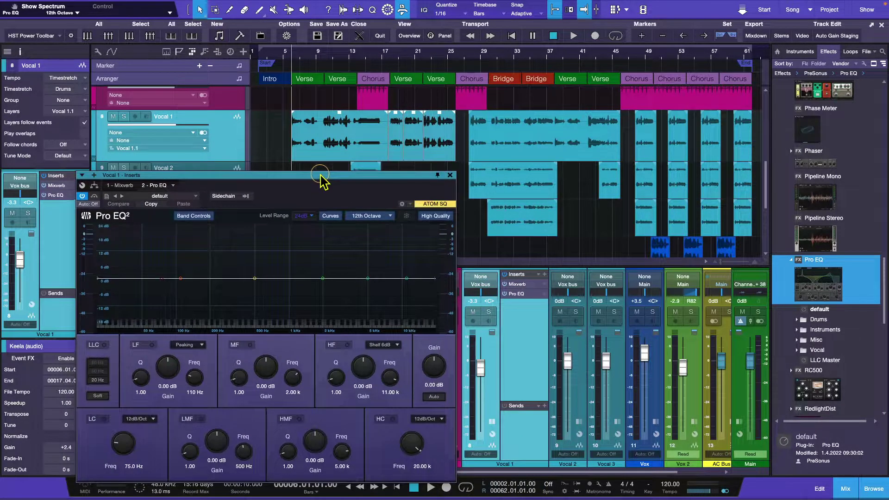
{"action": "left_click", "coordinate": [533, 299]}
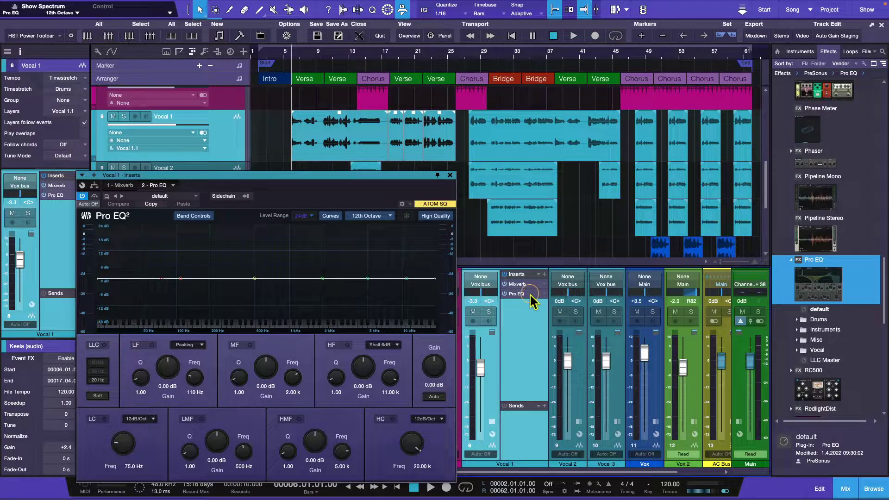
{"action": "left_click_drag", "start_coordinate": [530, 296], "coordinate": [530, 285]}
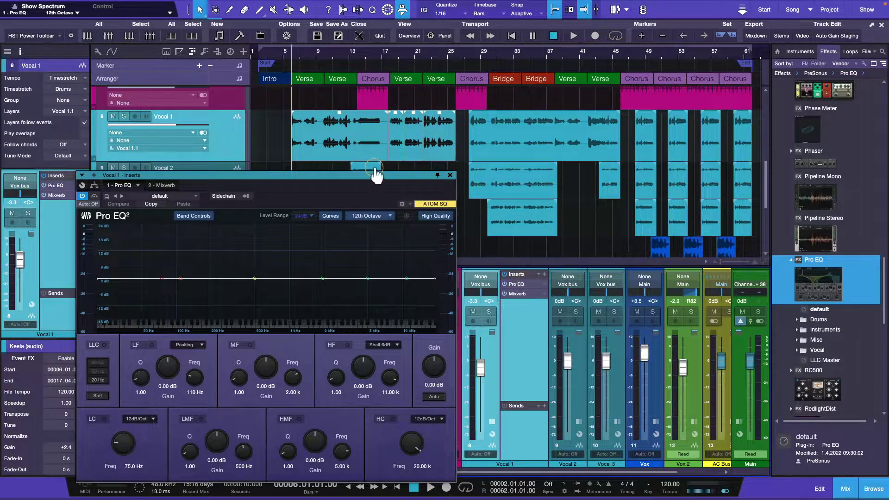
{"action": "left_click_drag", "start_coordinate": [371, 176], "coordinate": [358, 165]}
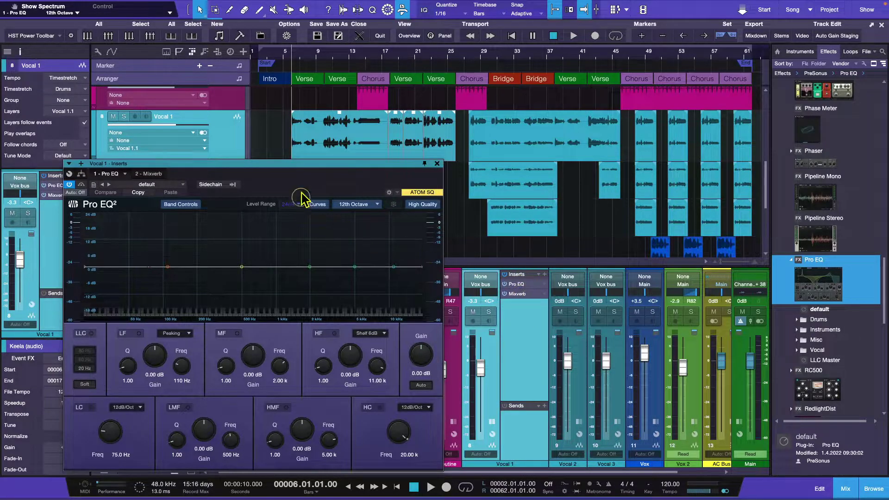
{"action": "left_click_drag", "start_coordinate": [350, 165], "coordinate": [744, 105]}
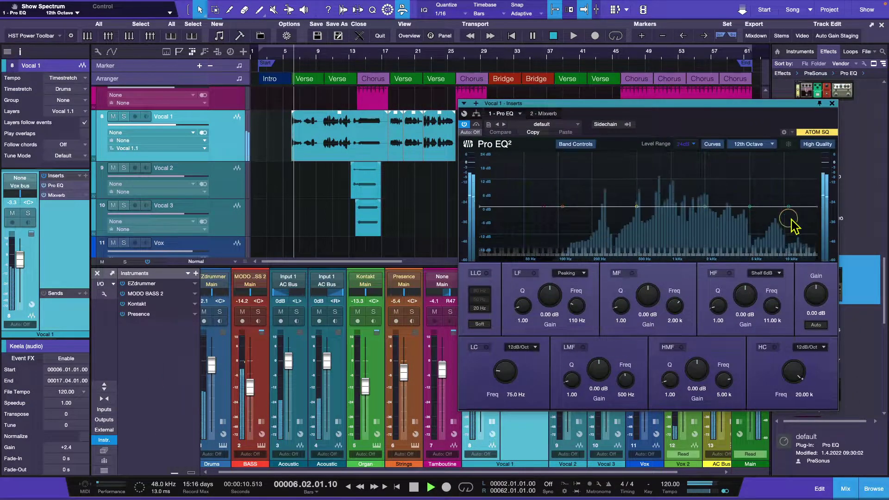
Boost Pro EQ's HF band by 5.75 dB at 5.70 kHz while auditioning the mix
{"action": "key", "text": "space"}
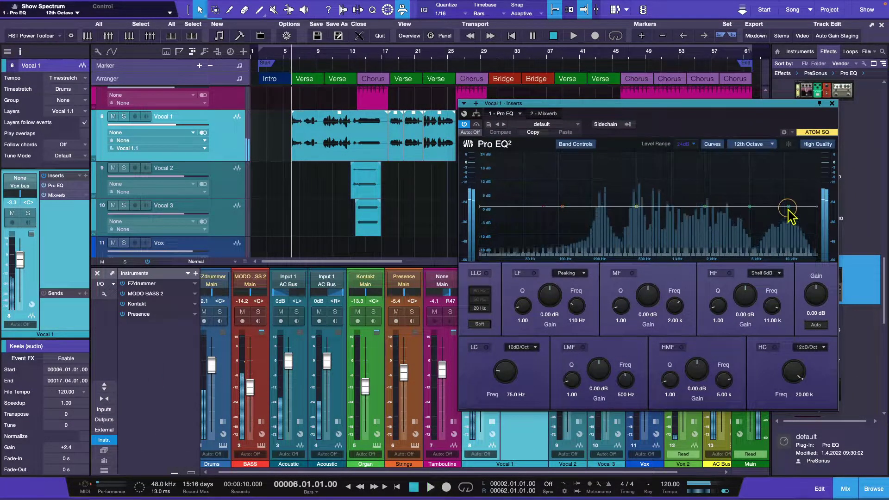
{"action": "left_click_drag", "start_coordinate": [789, 212], "coordinate": [777, 208]}
{"action": "mouse_move", "coordinate": [758, 180]}
{"action": "left_mouse_down"}
{"action": "mouse_move", "coordinate": [751, 170]}
{"action": "mouse_move", "coordinate": [651, 162]}
{"action": "mouse_move", "coordinate": [764, 226]}
{"action": "mouse_move", "coordinate": [785, 250]}
{"action": "mouse_move", "coordinate": [753, 248]}
{"action": "mouse_move", "coordinate": [785, 214]}
{"action": "mouse_move", "coordinate": [770, 185]}
{"action": "mouse_move", "coordinate": [750, 199]}
{"action": "mouse_move", "coordinate": [758, 196]}
{"action": "left_mouse_up"}
{"action": "key", "text": "space"}
{"action": "key", "text": "space"}
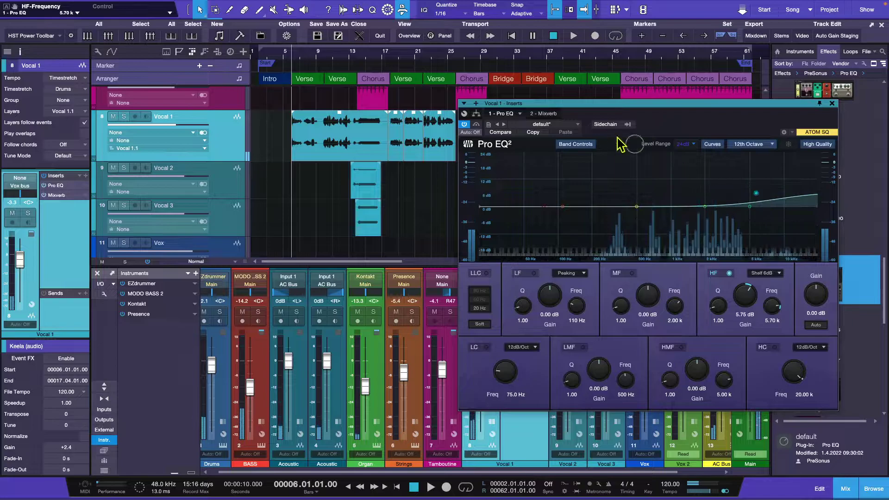
Load the Female Pop Vox preset from the Vocal presets in Pro EQ and play the mix to audition it
{"action": "left_click", "coordinate": [574, 124]}
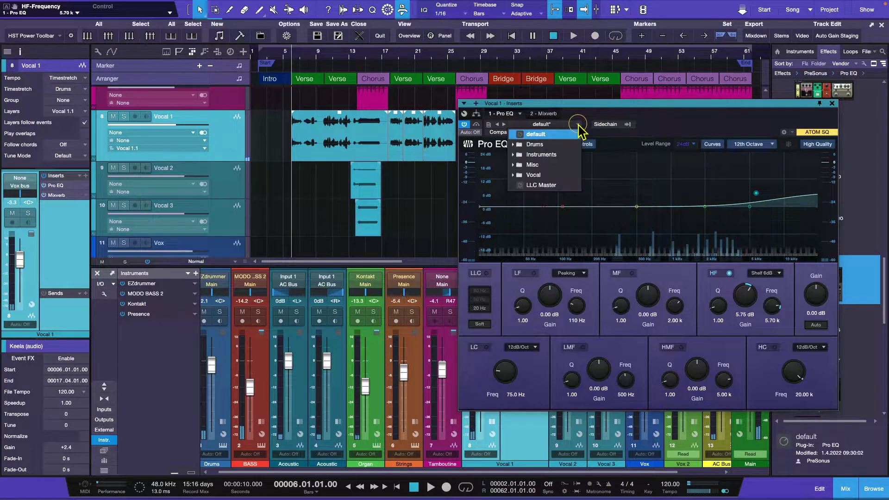
{"action": "left_click", "coordinate": [543, 177]}
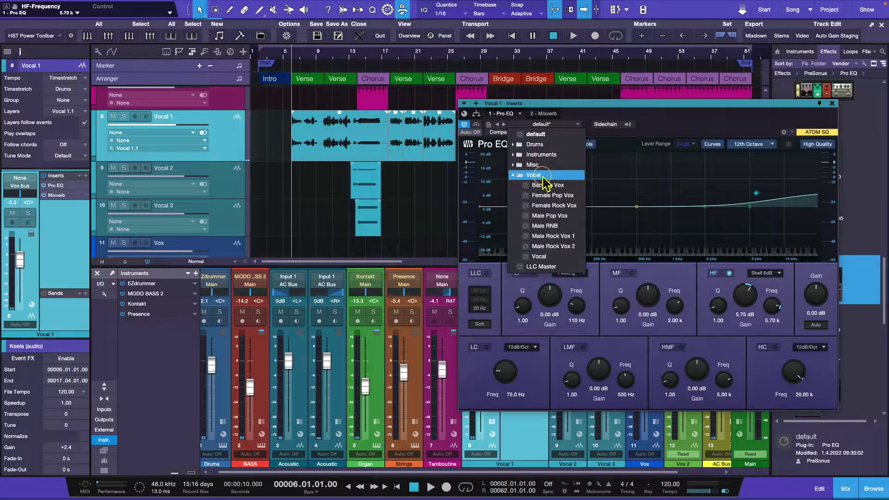
{"action": "left_click", "coordinate": [561, 196]}
{"action": "left_click", "coordinate": [686, 122]}
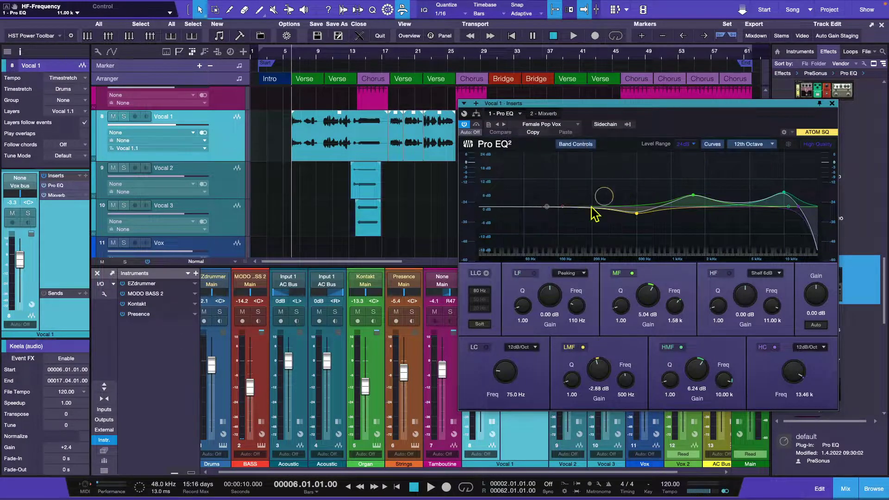
{"action": "key", "text": "space"}
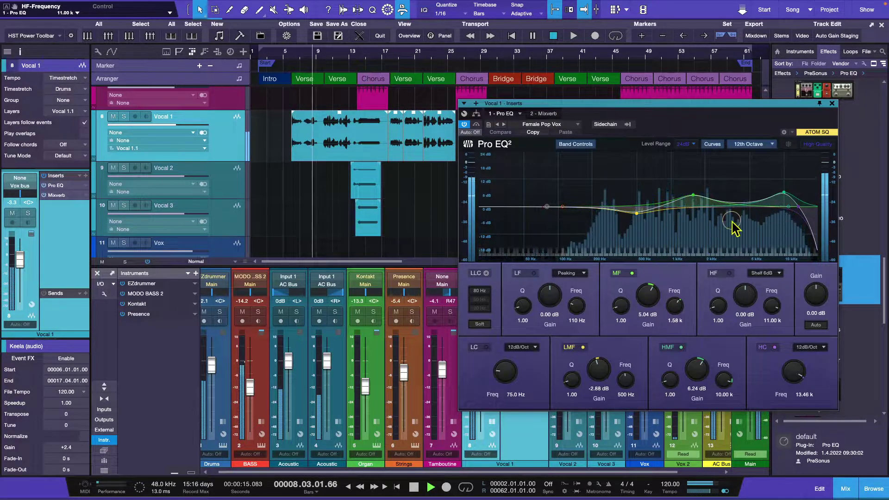
{"action": "key", "text": "space"}
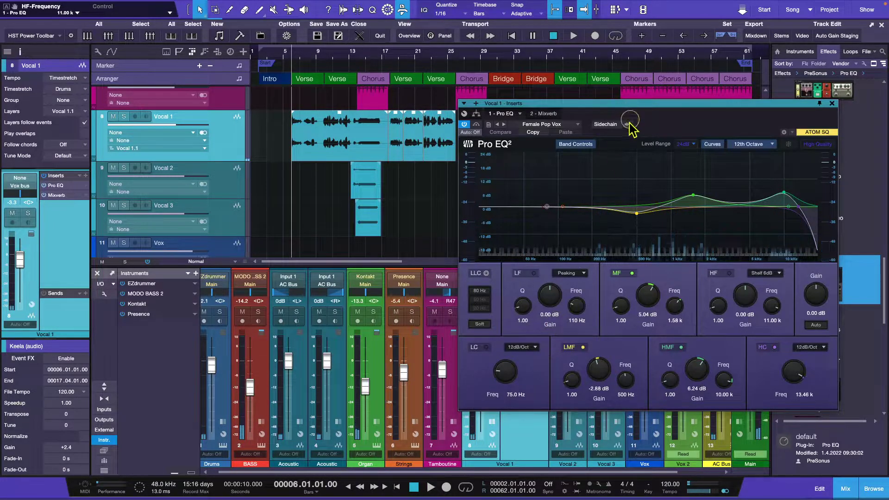
Try Pro EQ's low cut at 130 Hz during playback, switching it on and off to compare
{"action": "left_click_drag", "start_coordinate": [616, 104], "coordinate": [610, 113]}
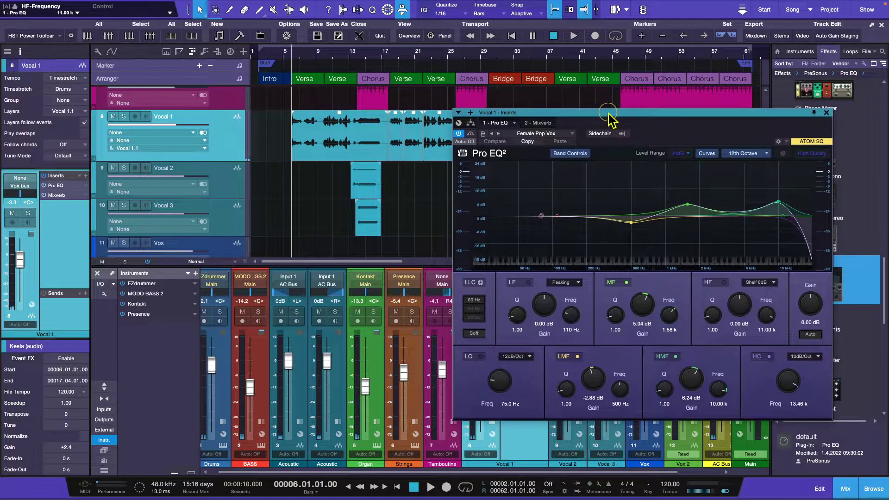
{"action": "left_click", "coordinate": [481, 357]}
{"action": "left_click_drag", "start_coordinate": [504, 388], "coordinate": [489, 363]}
{"action": "key", "text": "space"}
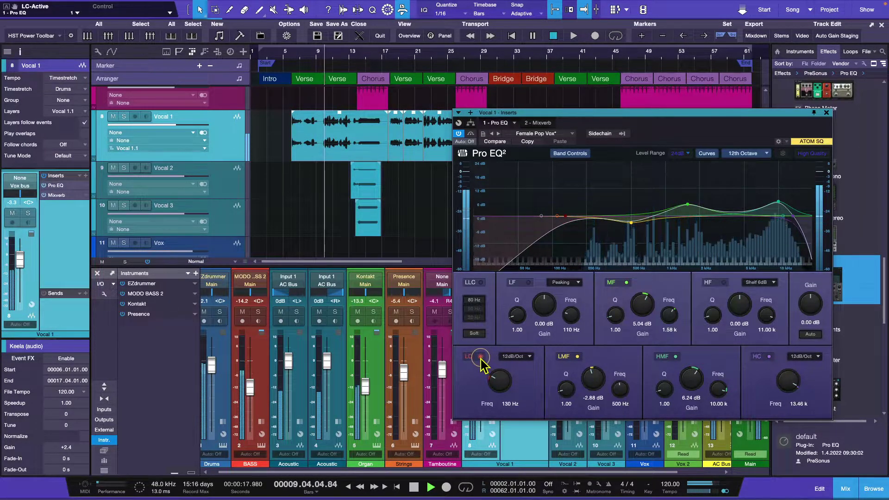
{"action": "left_click", "coordinate": [481, 357]}
{"action": "key", "text": "space"}
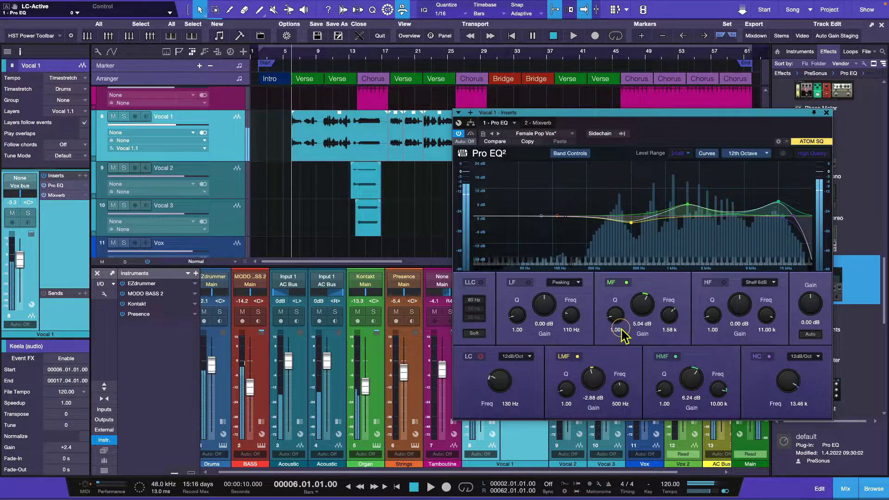
Try the Phone Booth preset from Pro EQ's Misc presets, and load Telephone instead
{"action": "left_click", "coordinate": [562, 135]}
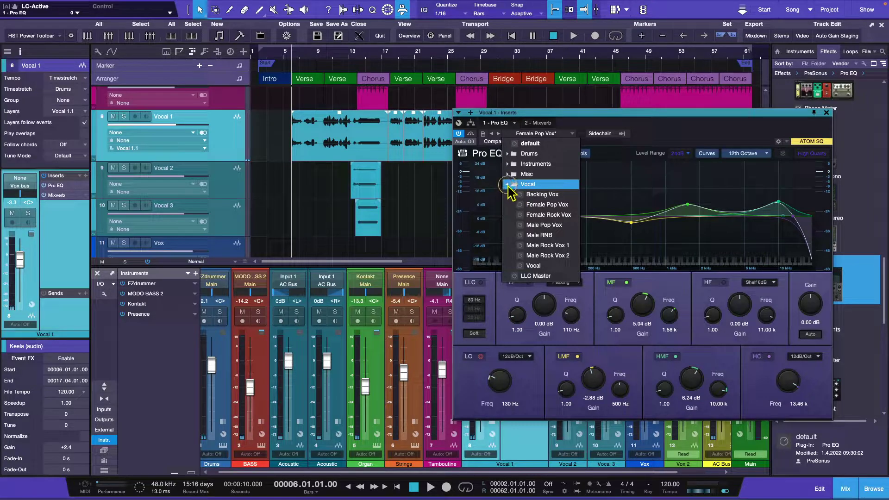
{"action": "left_click", "coordinate": [507, 185]}
{"action": "left_click", "coordinate": [509, 176]}
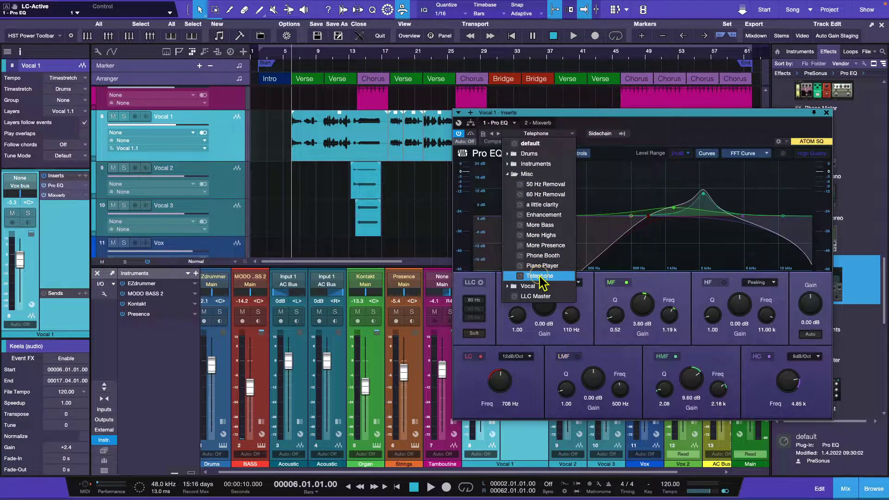
{"action": "left_click", "coordinate": [533, 257]}
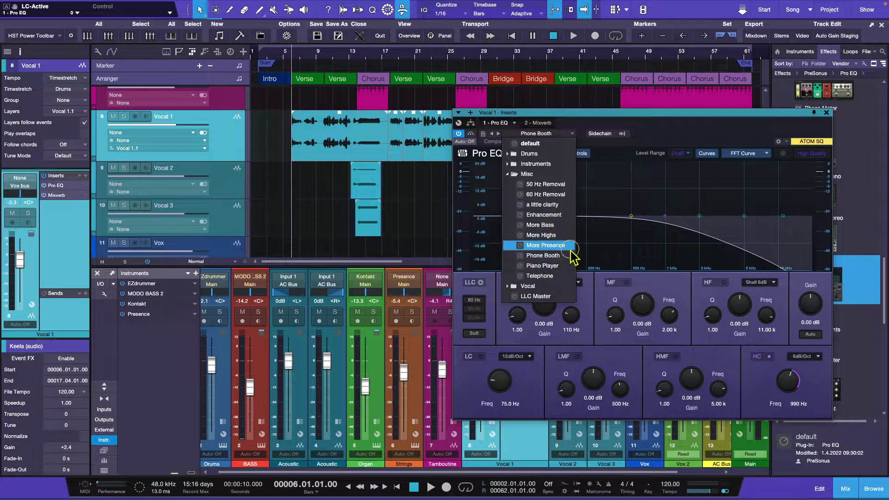
{"action": "left_click", "coordinate": [539, 276]}
{"action": "left_click", "coordinate": [658, 124]}
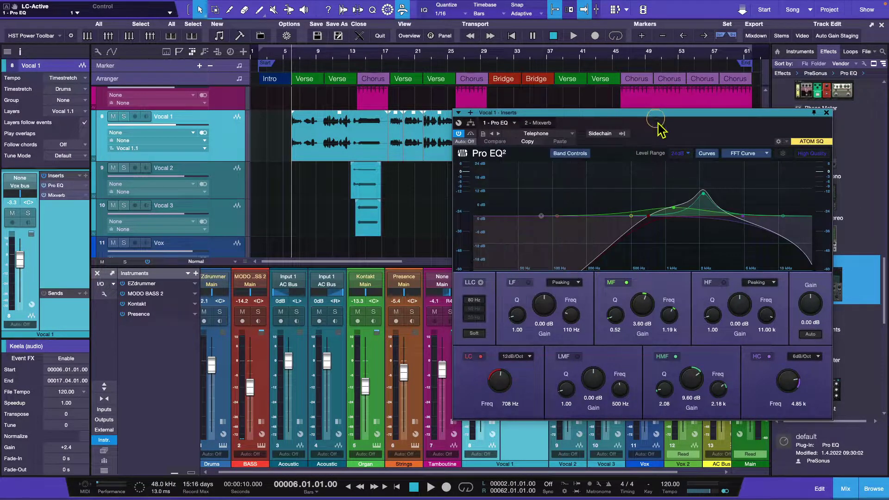
Raise the Telephone preset's low-cut frequency to 1.15 kHz during playback, stop, and close the Pro EQ window
{"action": "key", "text": "space"}
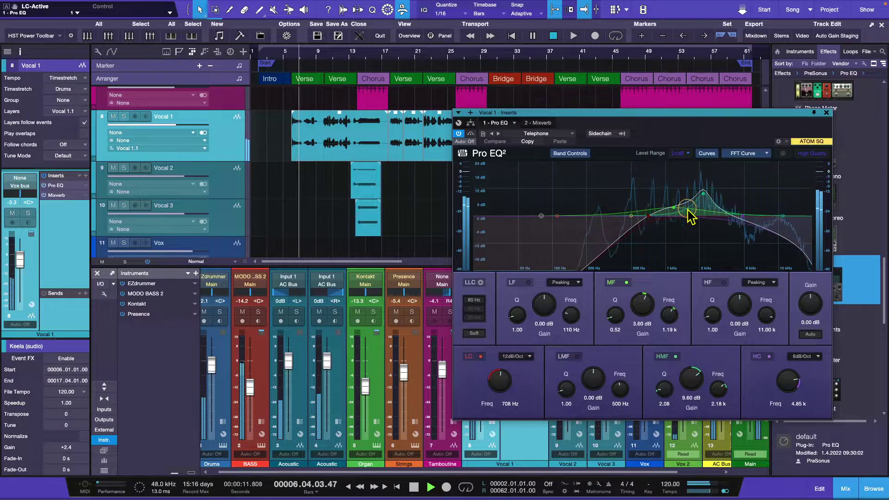
{"action": "left_click_drag", "start_coordinate": [506, 383], "coordinate": [508, 384]}
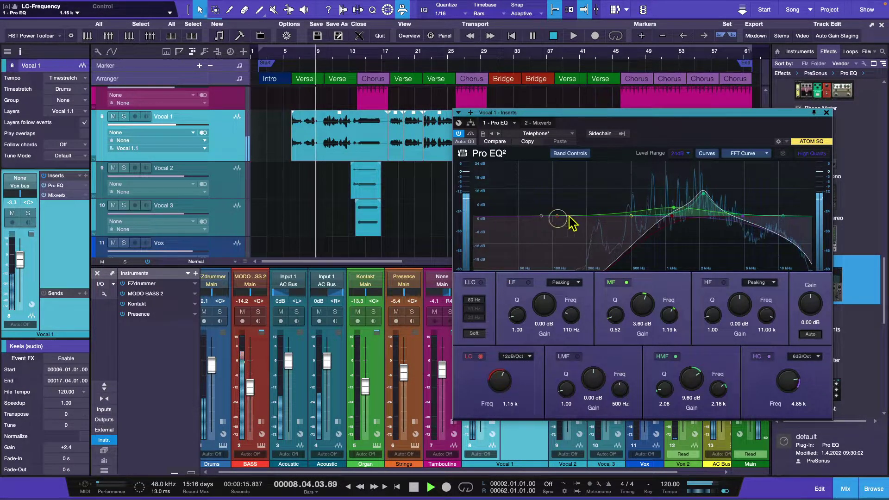
{"action": "key", "text": "space"}
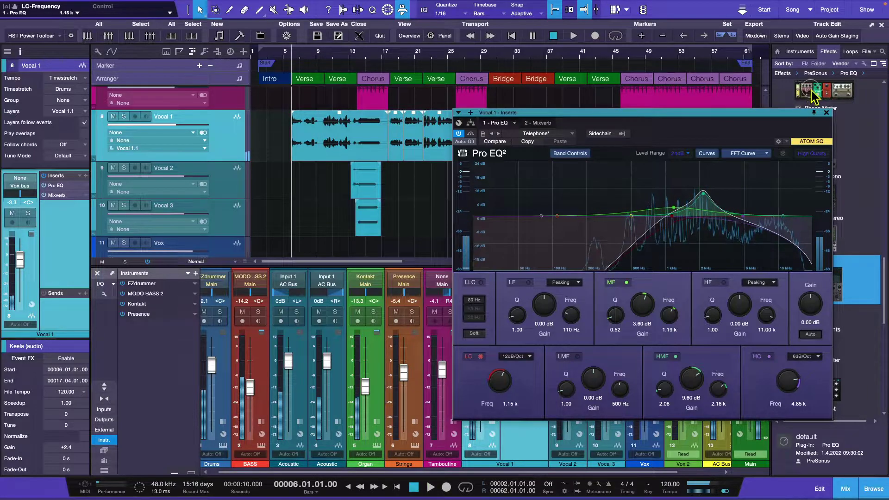
{"action": "left_click", "coordinate": [827, 112]}
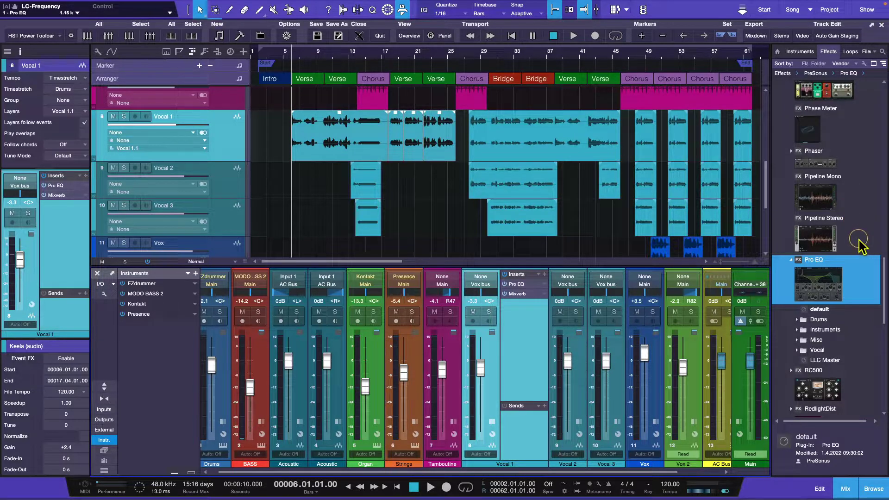
Collapse the PreSonus effects folder in the browser and the expanded inserts view of the Vocal 1 mixer channel
{"action": "scroll", "coordinate": [854, 264], "scroll_direction": "down", "scroll_amount": 10}
{"action": "scroll", "coordinate": [859, 278], "scroll_direction": "up", "scroll_amount": 15}
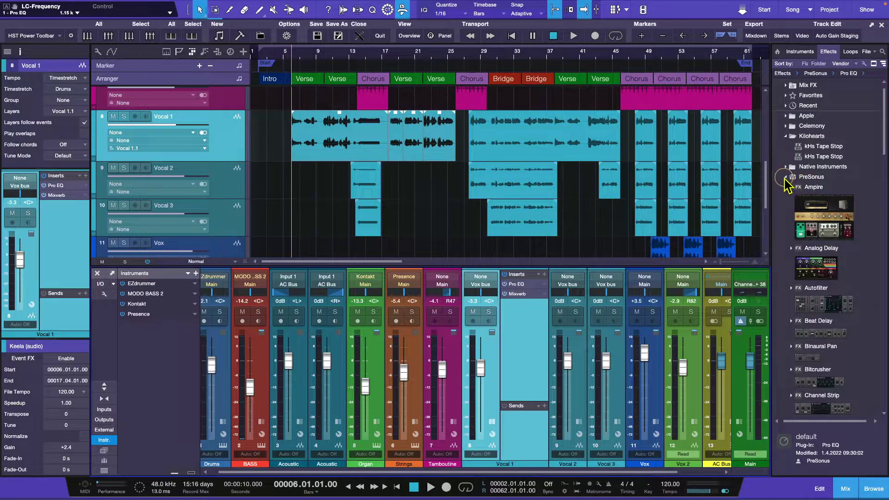
{"action": "left_click", "coordinate": [788, 176]}
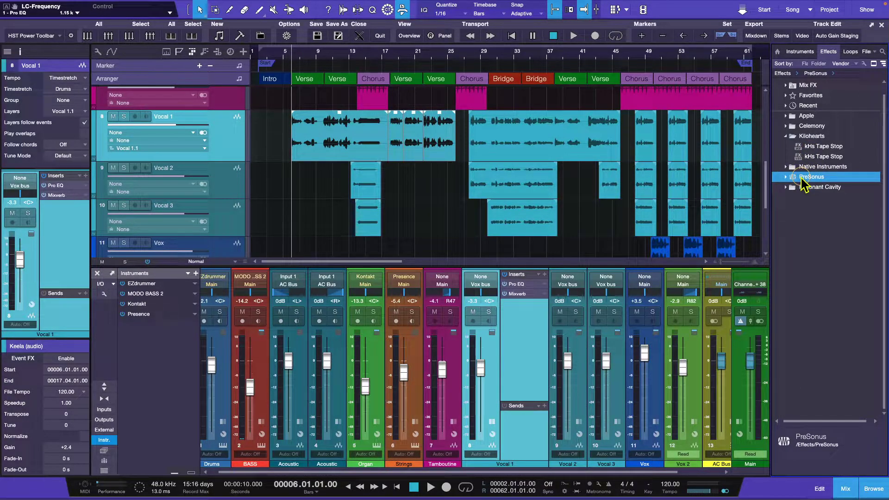
{"action": "left_click", "coordinate": [494, 420]}
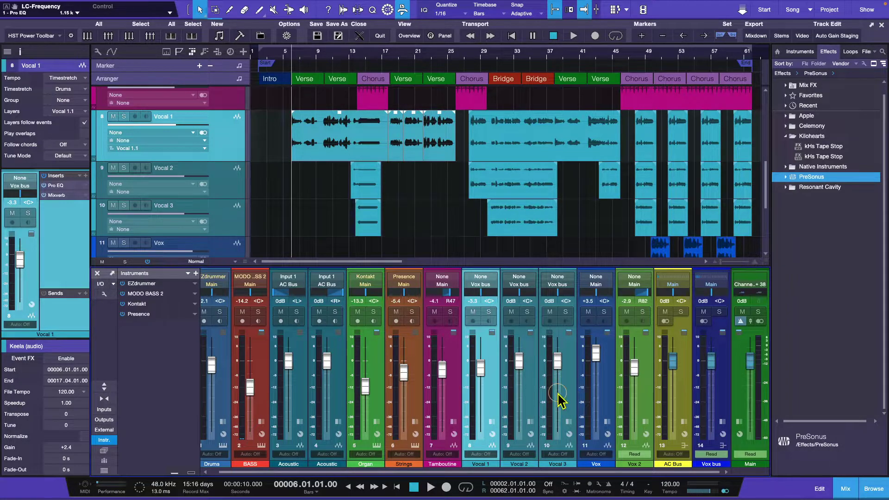
View the inserts of the Vocal 1 and Tambourine mixer channels by expanding and collapsing each one
{"action": "mouse_move", "coordinate": [438, 369]}
{"action": "left_click", "coordinate": [493, 421]}
{"action": "left_click", "coordinate": [493, 422]}
{"action": "left_click", "coordinate": [454, 421]}
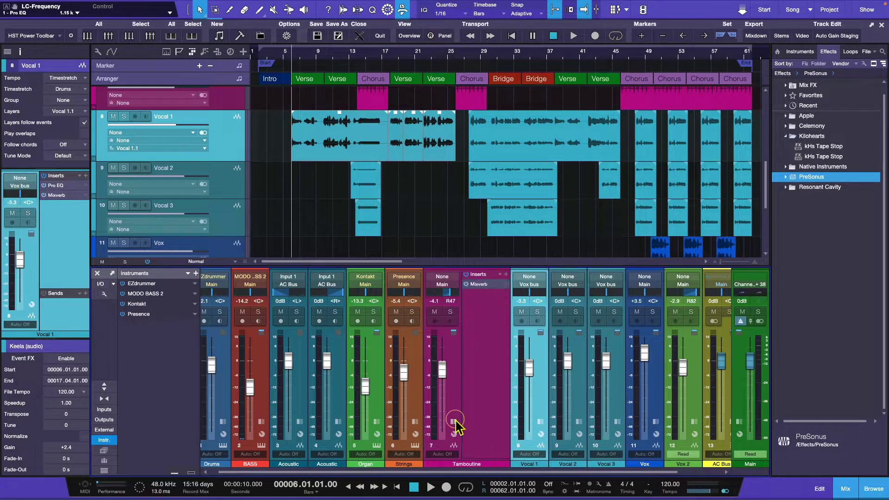
{"action": "left_click", "coordinate": [454, 422]}
{"action": "left_click", "coordinate": [393, 327]}
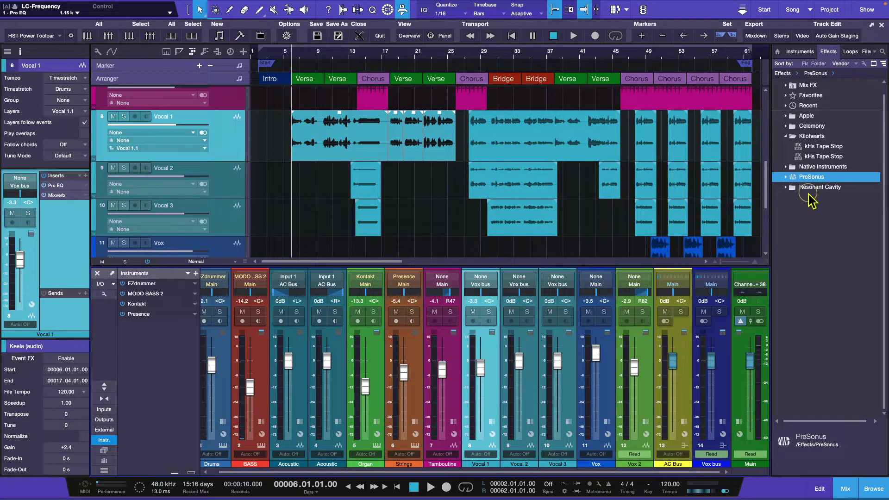
Expand the PreSonus effects folder and look through the available effects
{"action": "left_click", "coordinate": [786, 176]}
{"action": "scroll", "coordinate": [827, 324], "scroll_direction": "down", "scroll_amount": 5}
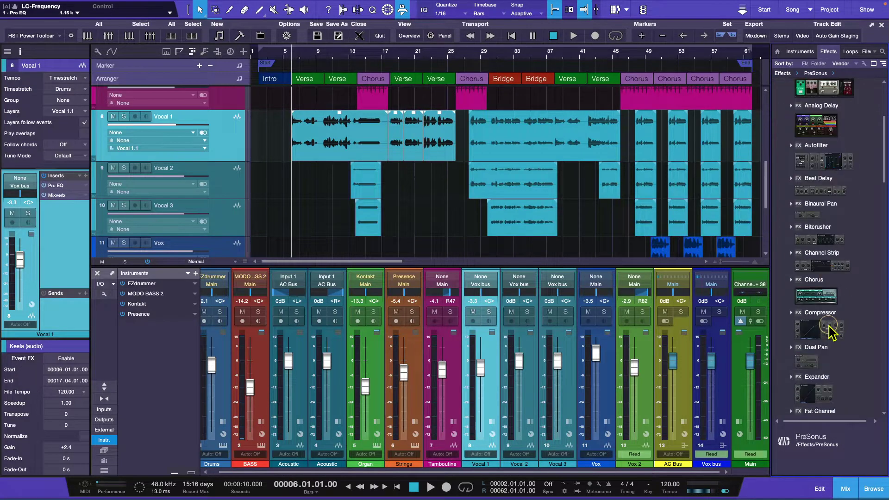
{"action": "scroll", "coordinate": [826, 324], "scroll_direction": "up", "scroll_amount": 5}
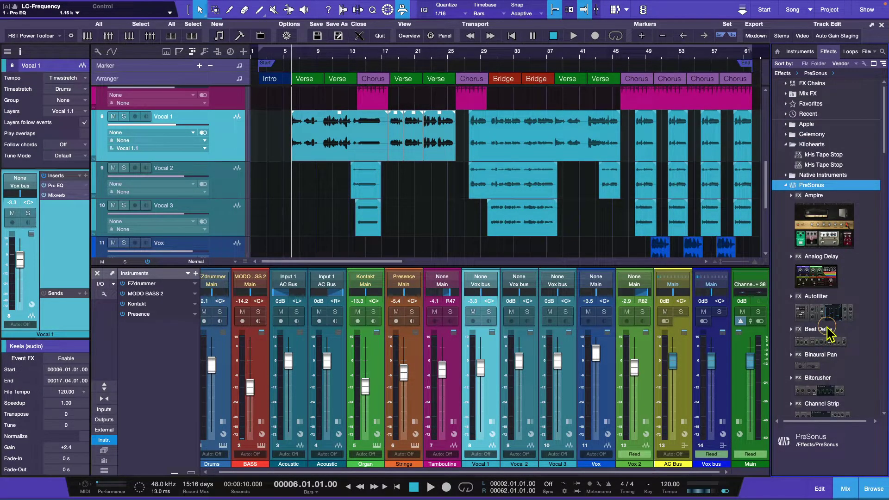